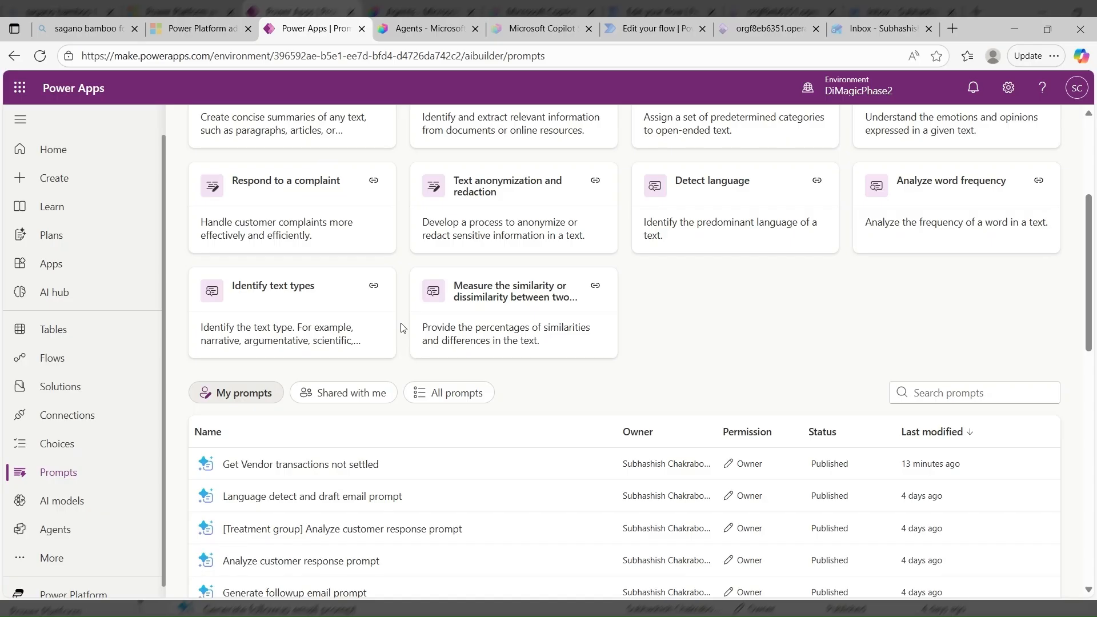
# - Open the "Get Vendor transactions not settled" prompt and view the name and sample data of its Legal Entity input
pyautogui.click(281, 472)
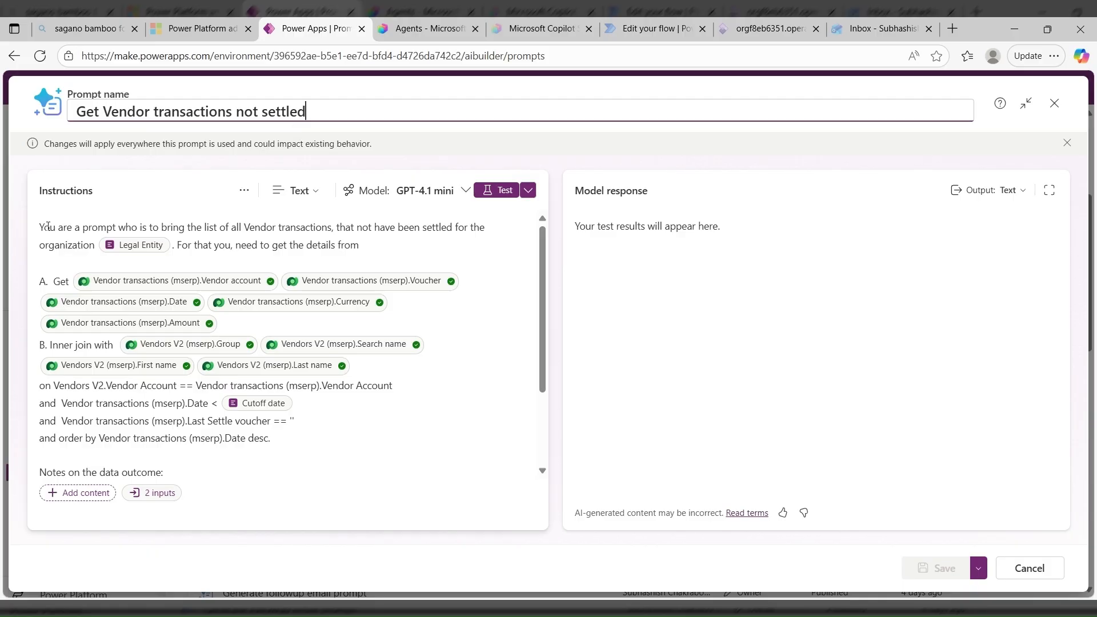
pyautogui.hotkey('ctrl', '+')
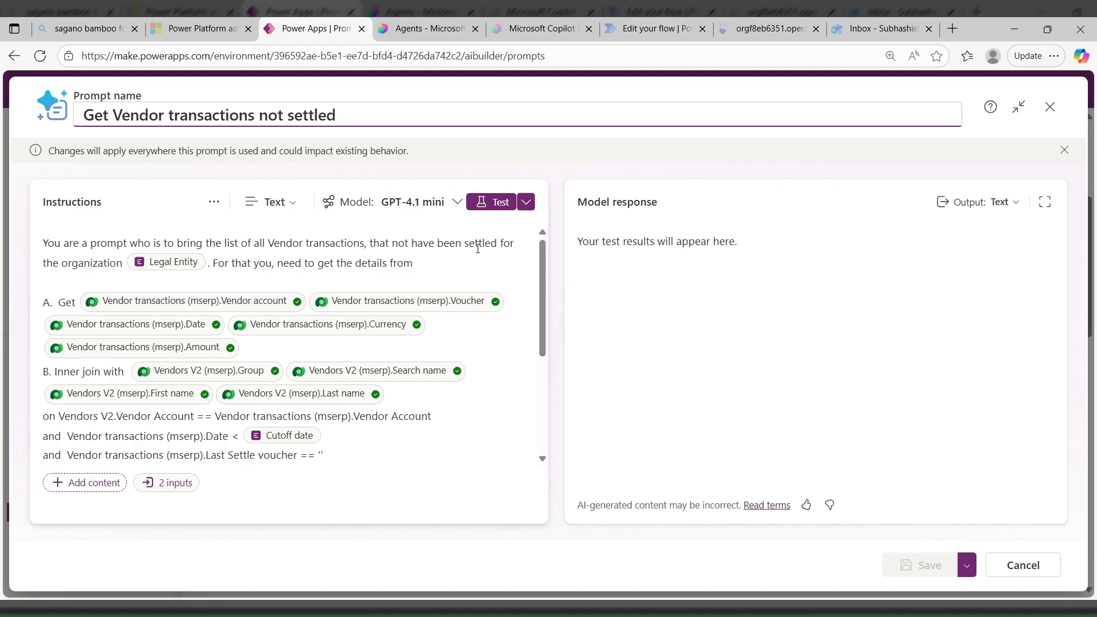
pyautogui.click(160, 268)
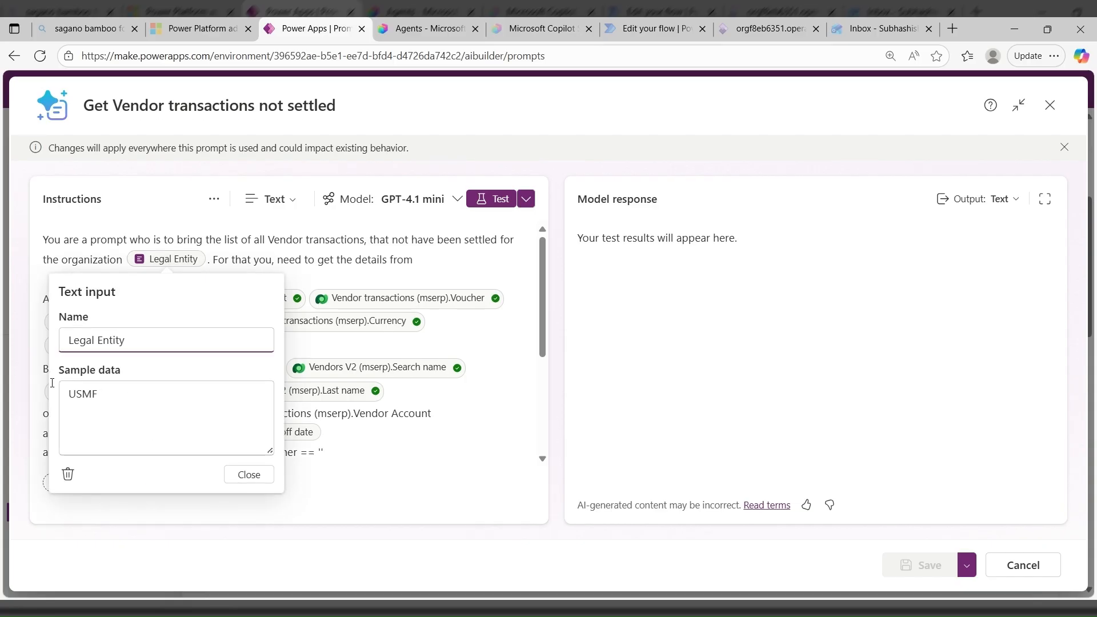
pyautogui.click(249, 475)
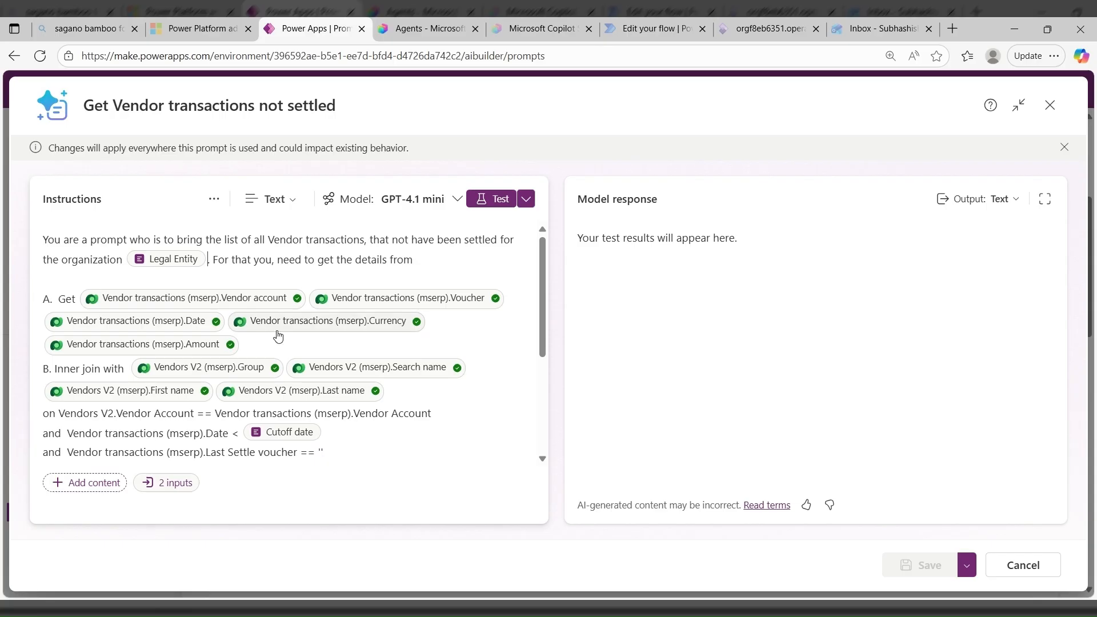
# - Change the vendor transaction date condition's operator to <= and view the sample data of the Cutoff date input
pyautogui.scroll(-2, 276, 338)
pyautogui.scroll(2, 277, 340)
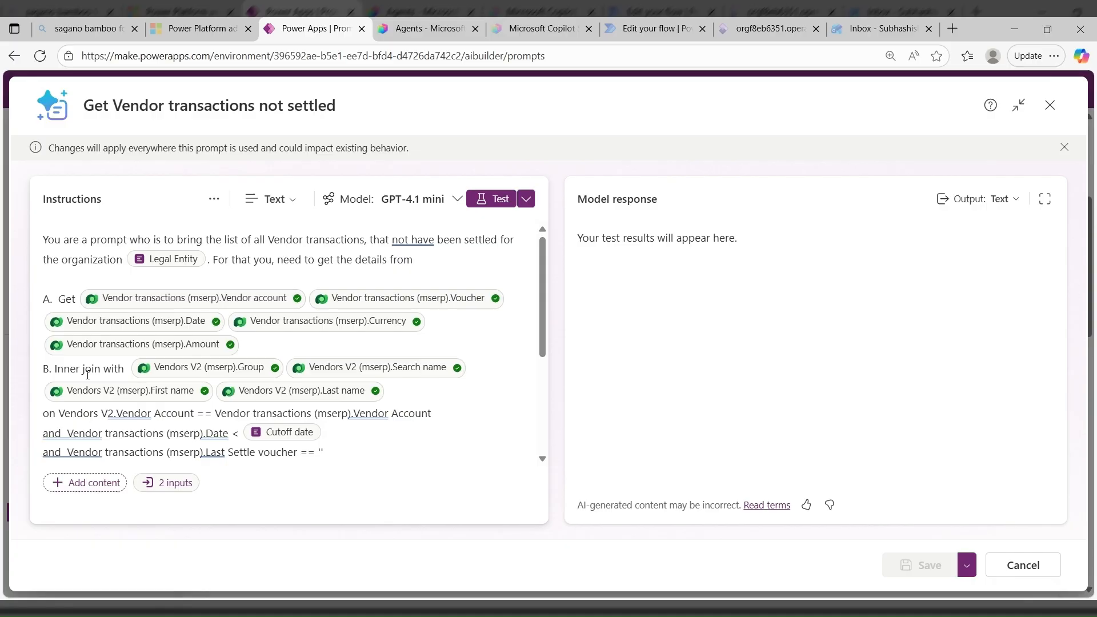
pyautogui.scroll(-1, 88, 374)
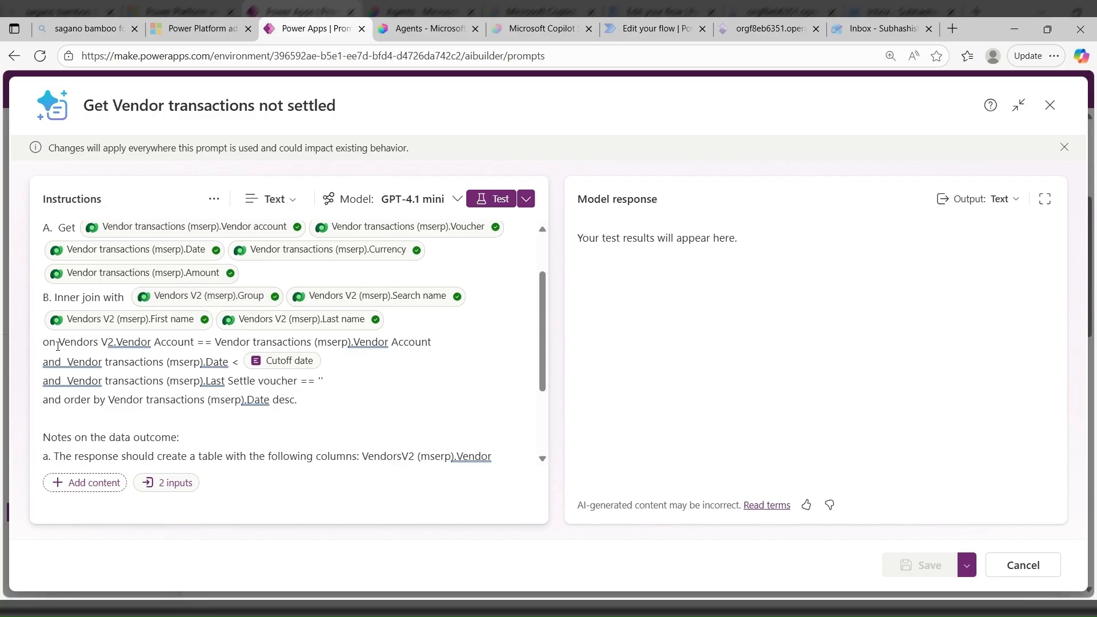
pyautogui.moveTo(59, 343); pyautogui.dragTo(197, 342)
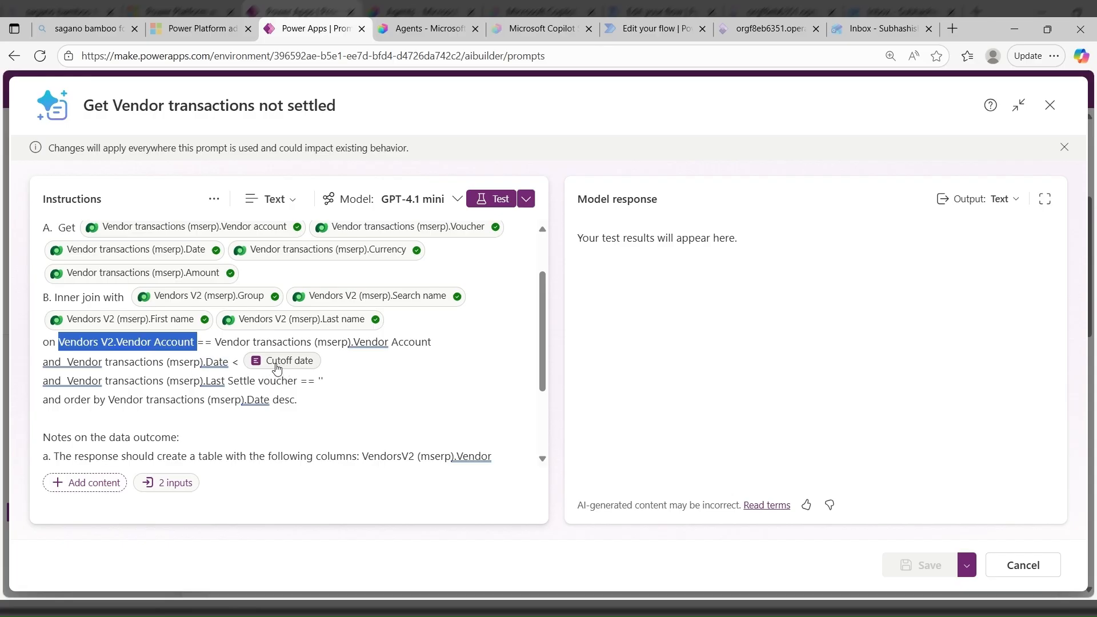
pyautogui.click(341, 363)
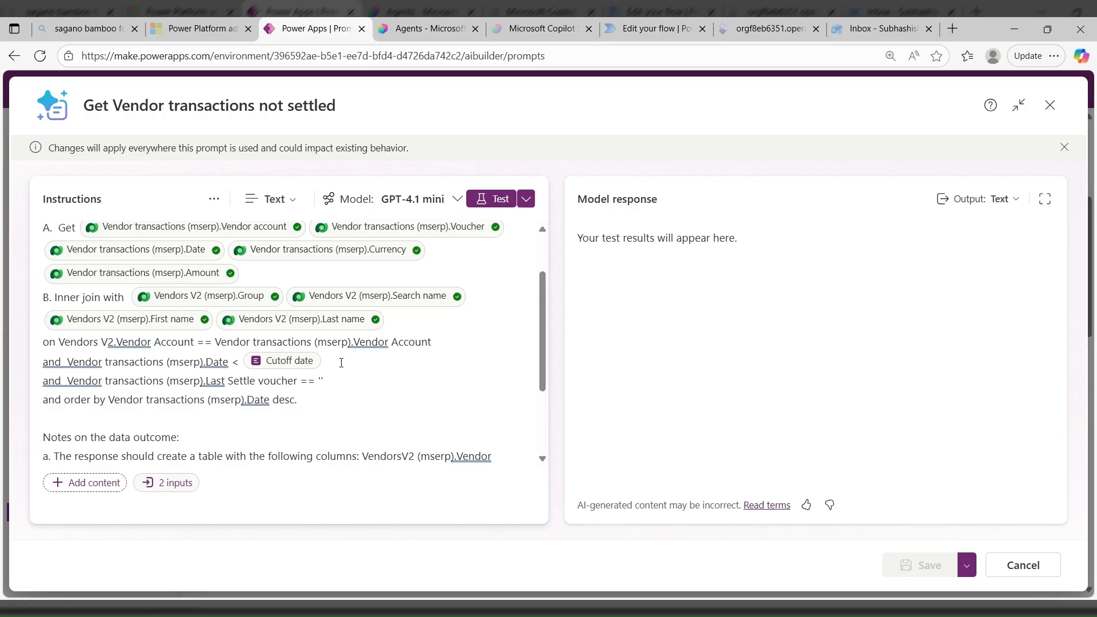
pyautogui.write('=')
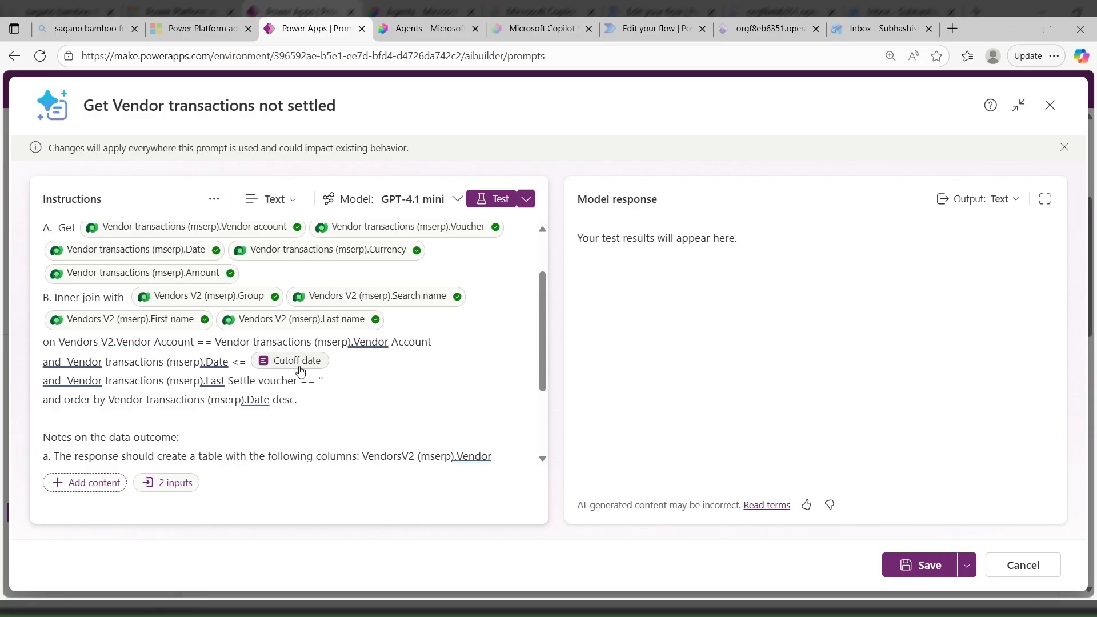
pyautogui.click(300, 370)
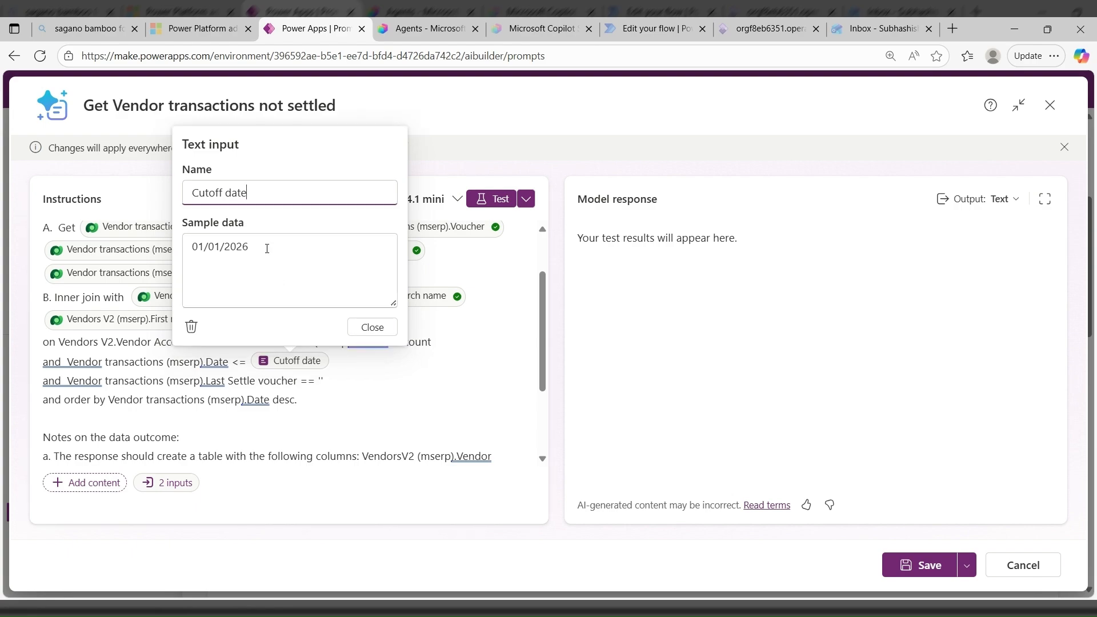
pyautogui.click(379, 326)
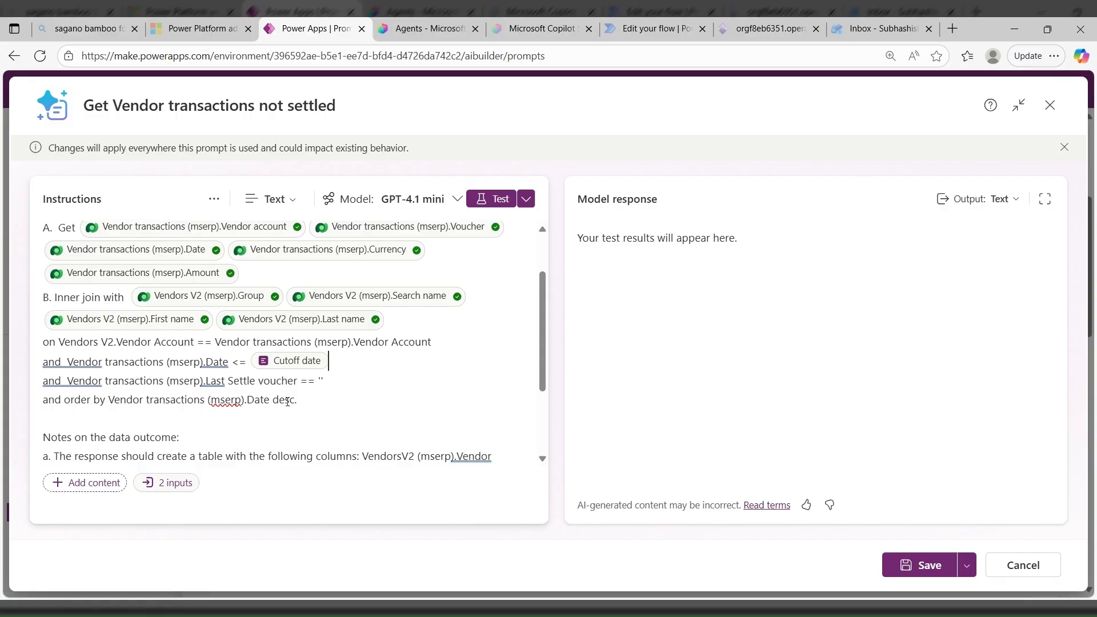
pyautogui.scroll(2, 262, 421)
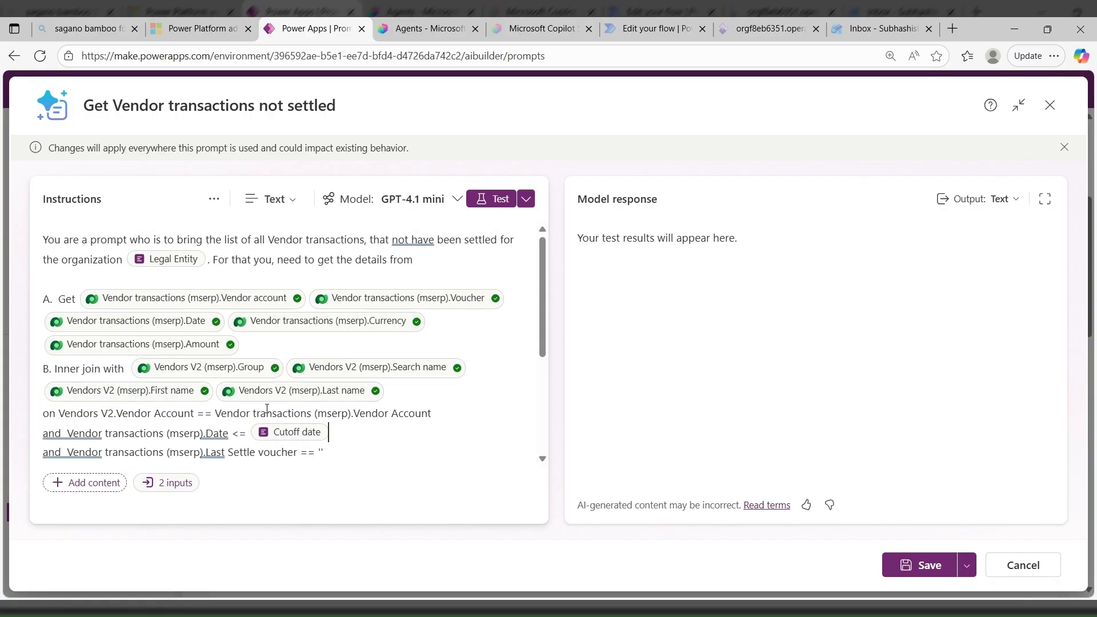
pyautogui.scroll(-2, 252, 319)
pyautogui.scroll(2, 252, 321)
pyautogui.write('/')
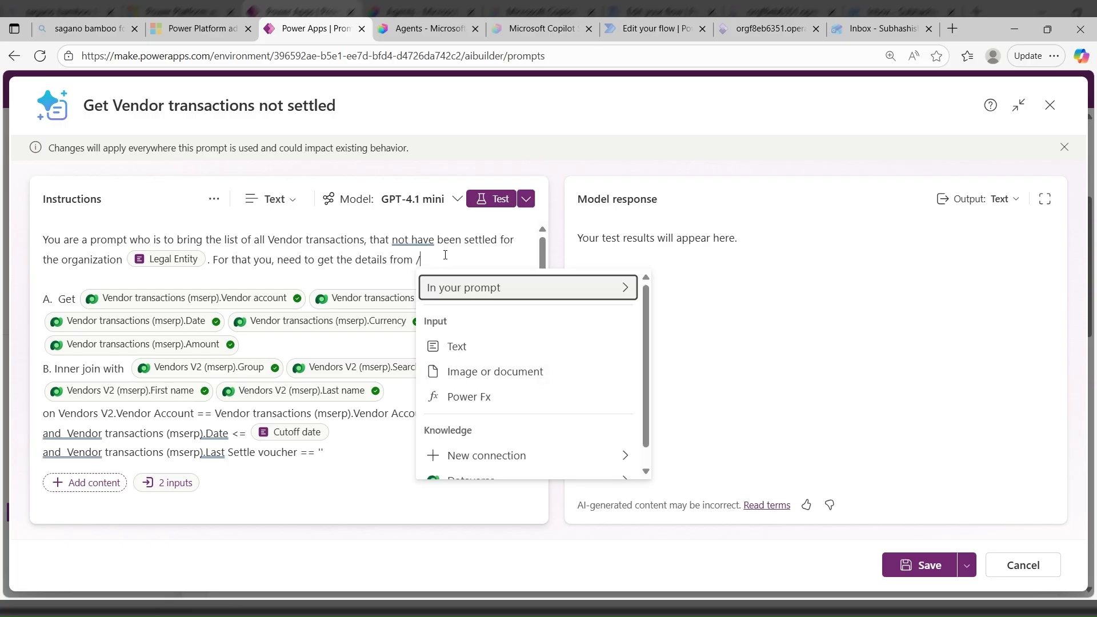
pyautogui.scroll(-1, 505, 471)
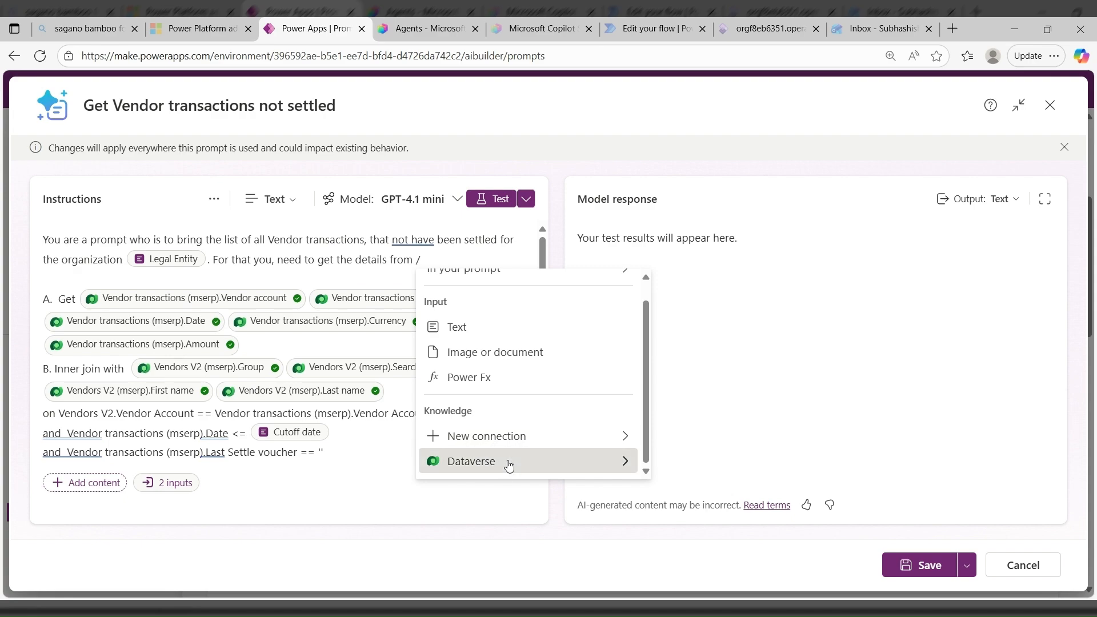
pyautogui.click(611, 463)
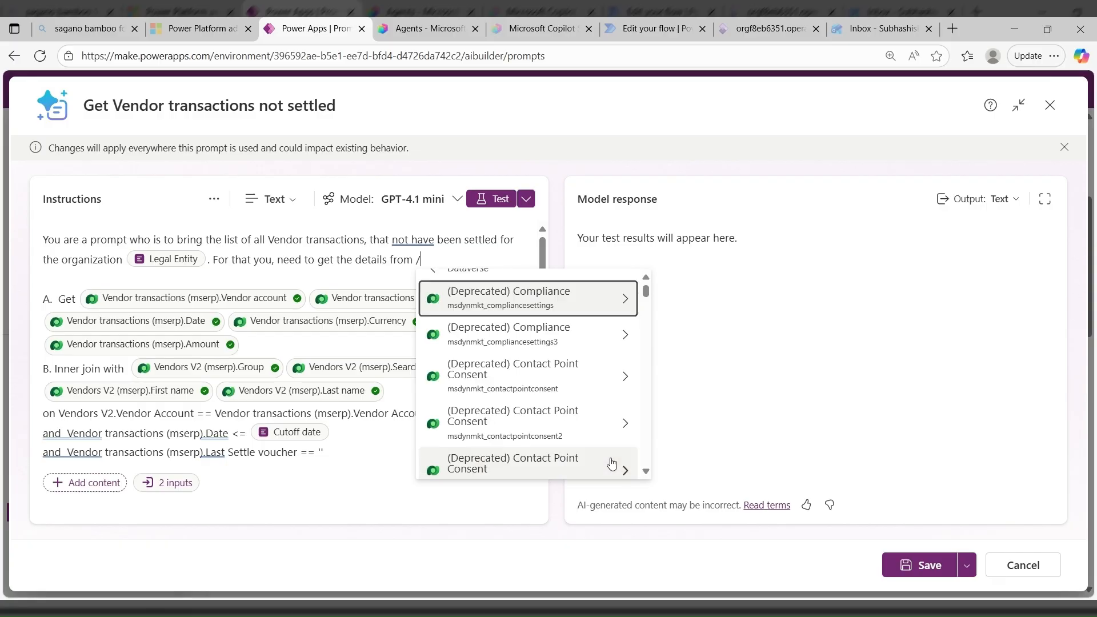
pyautogui.scroll(-15, 611, 463)
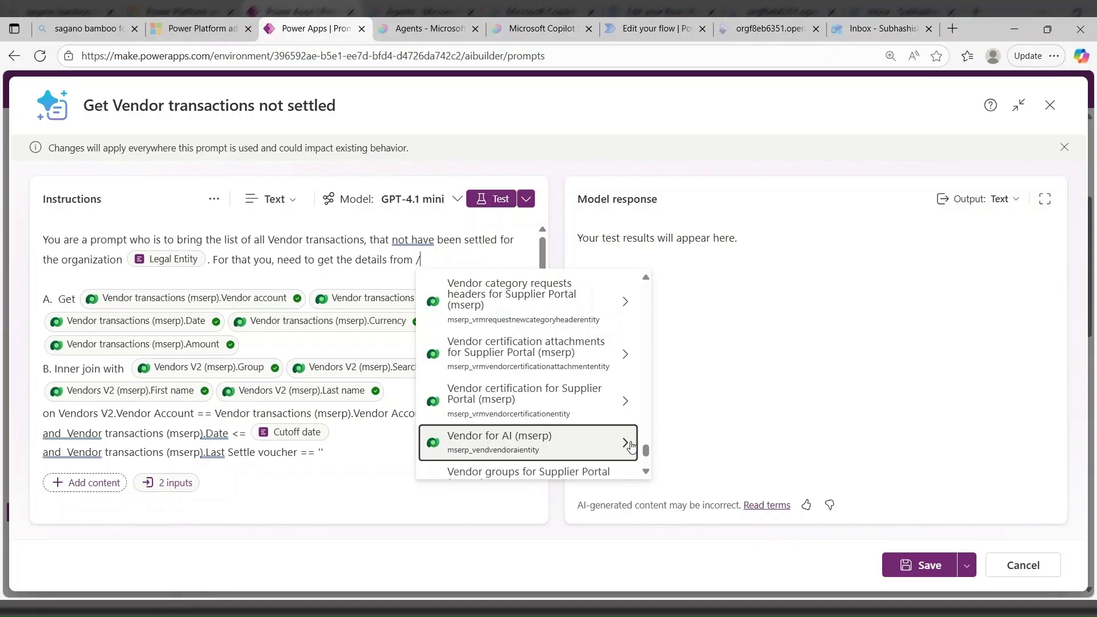
pyautogui.click(626, 445)
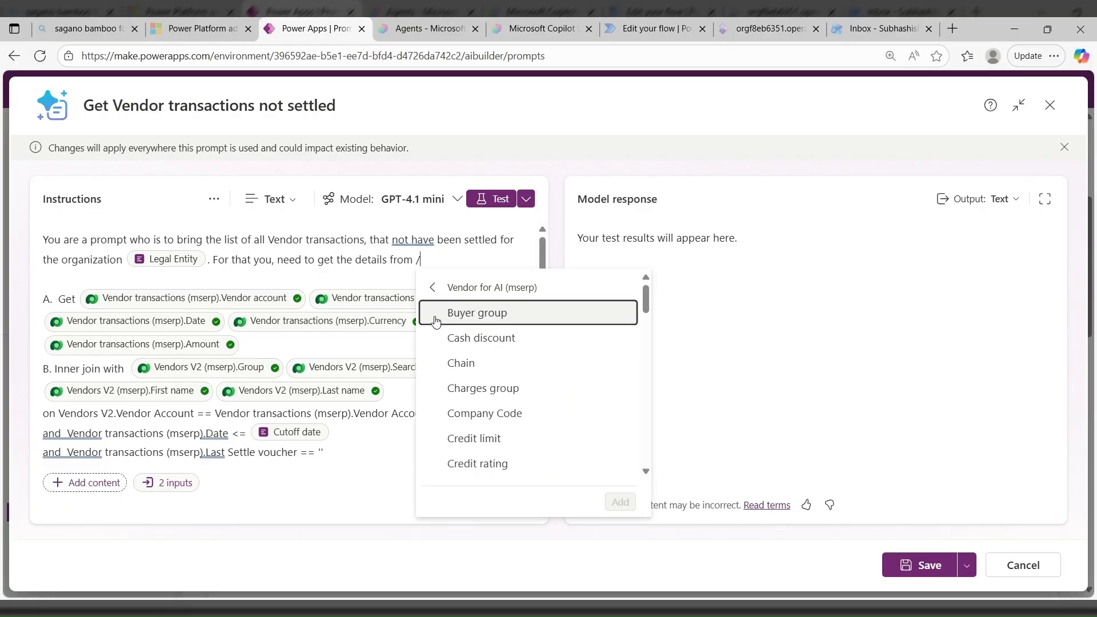
pyautogui.click(433, 364)
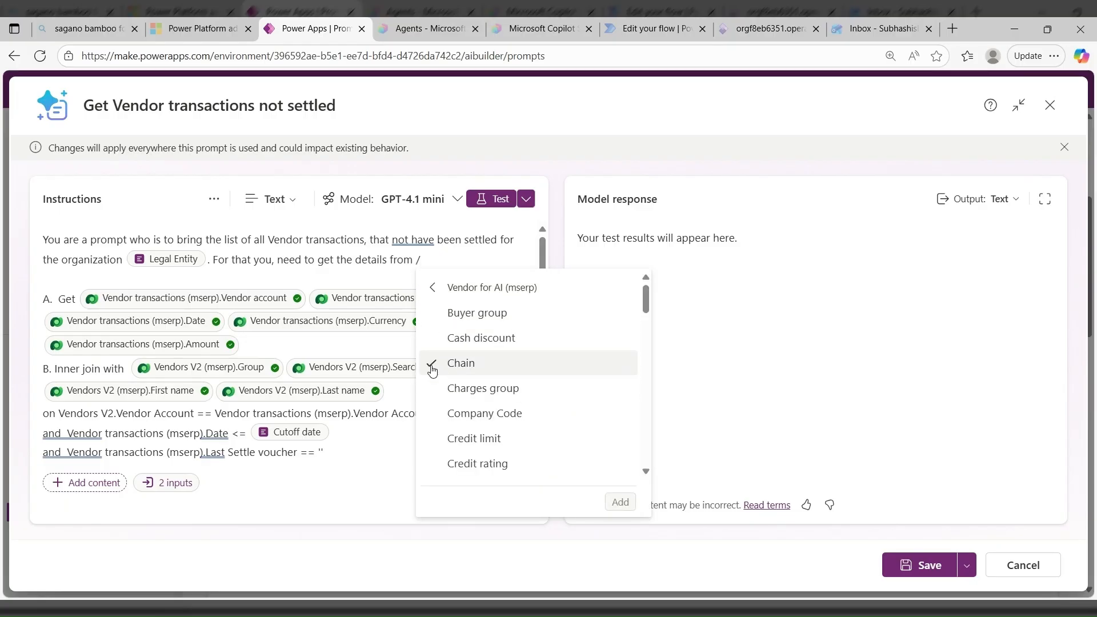
pyautogui.click(432, 390)
pyautogui.click(432, 440)
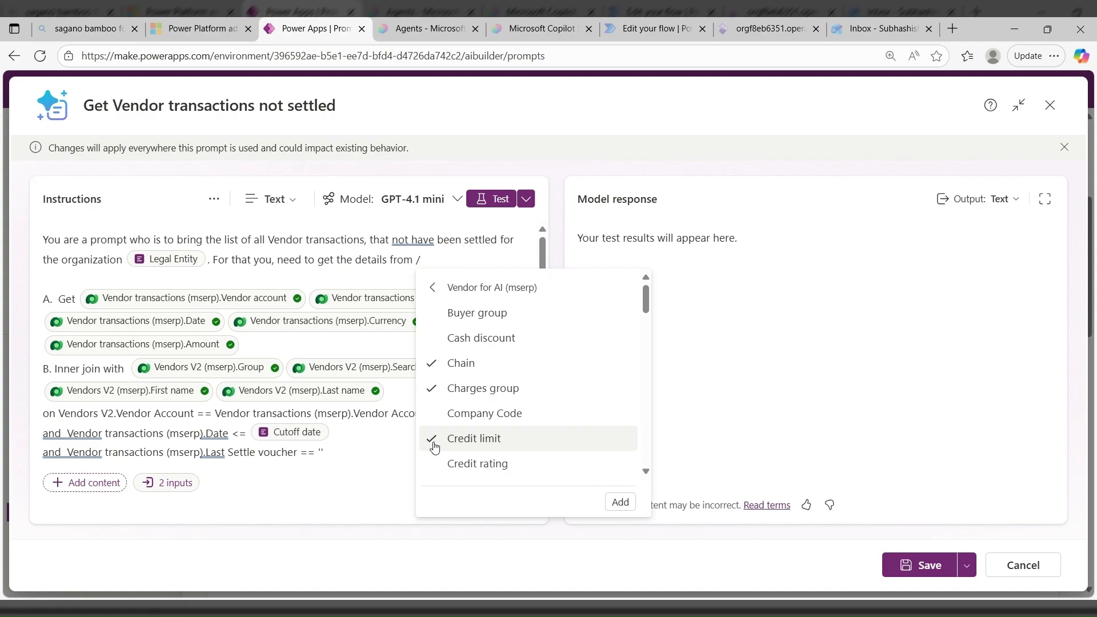
pyautogui.scroll(-1, 443, 479)
pyautogui.scroll(-3, 443, 479)
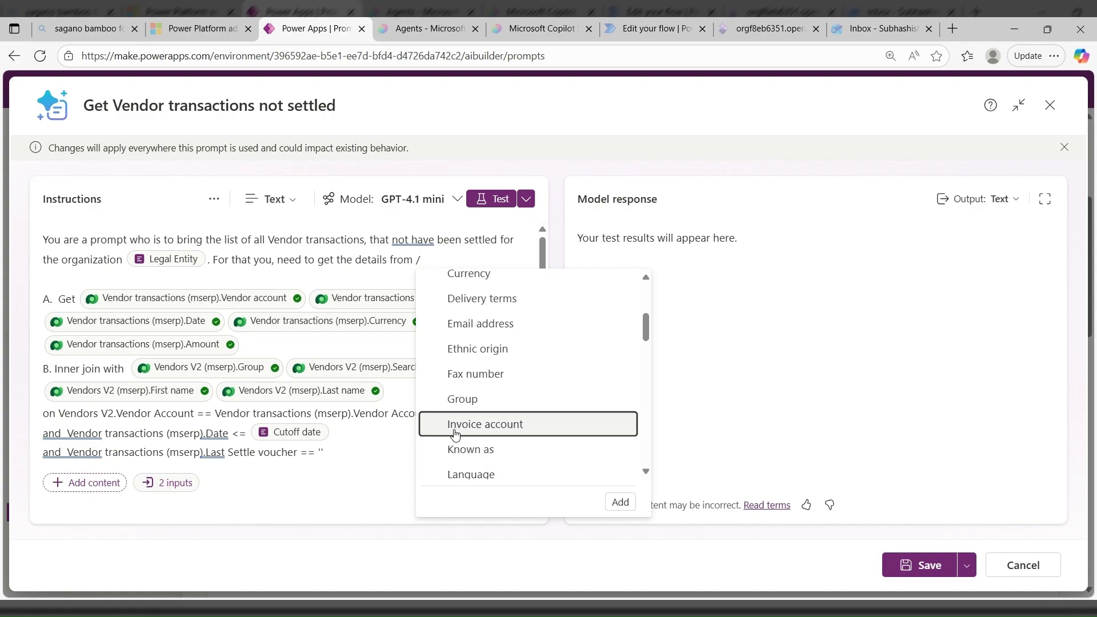
pyautogui.scroll(-3, 454, 433)
pyautogui.click(432, 310)
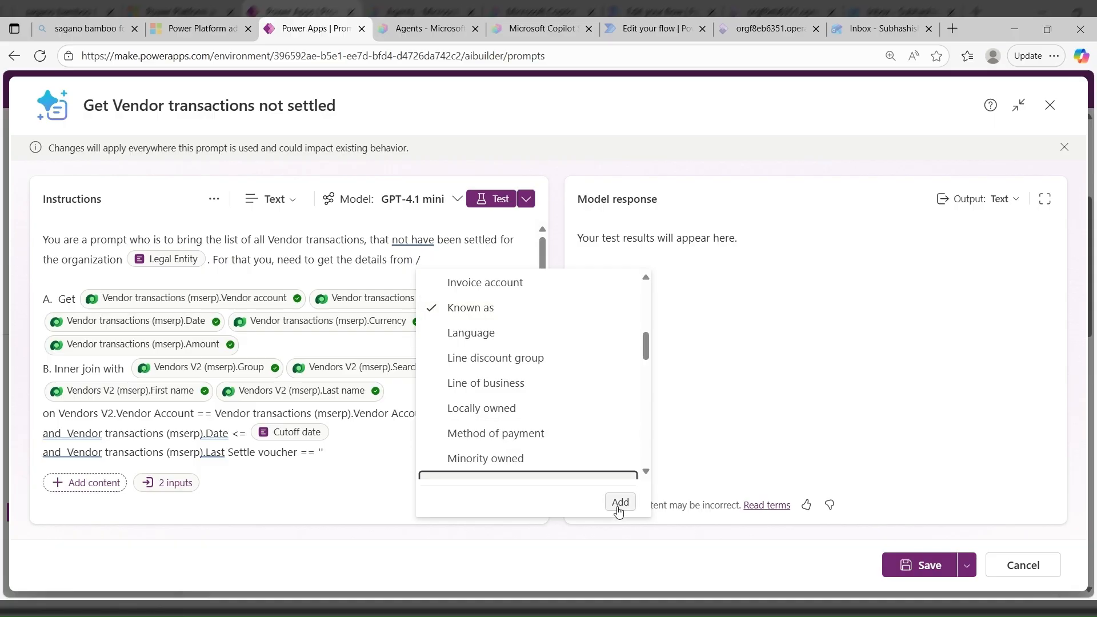
pyautogui.click(425, 258)
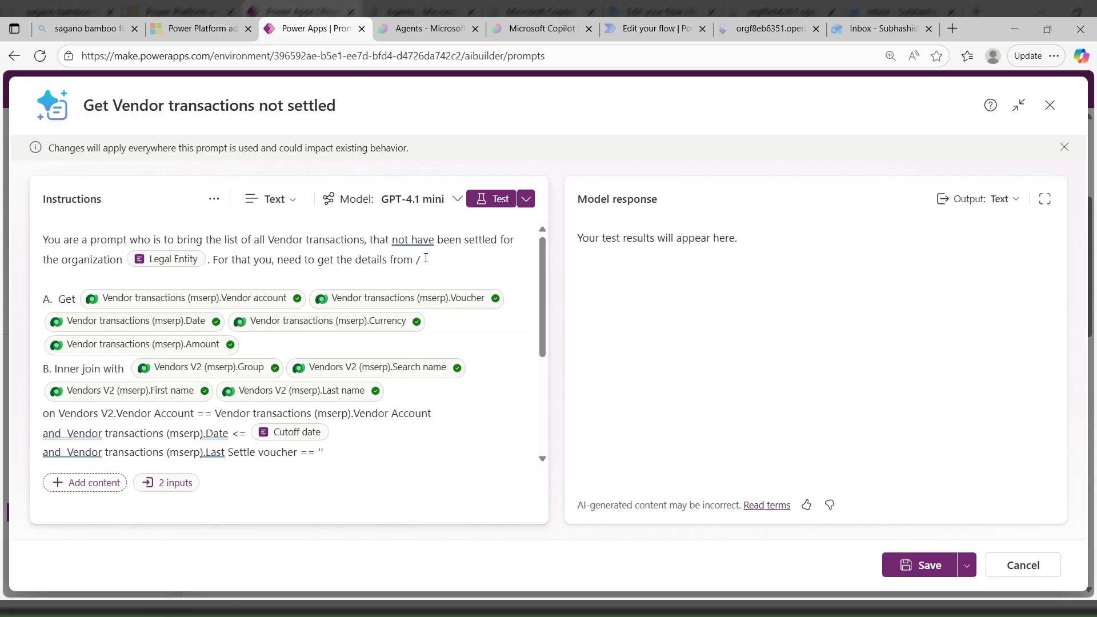
pyautogui.press('BackSpace')
# - Read the notes on the data outcome, covering table columns, record link removal and date format, and return to the start of the instructions
pyautogui.scroll(-3, 212, 365)
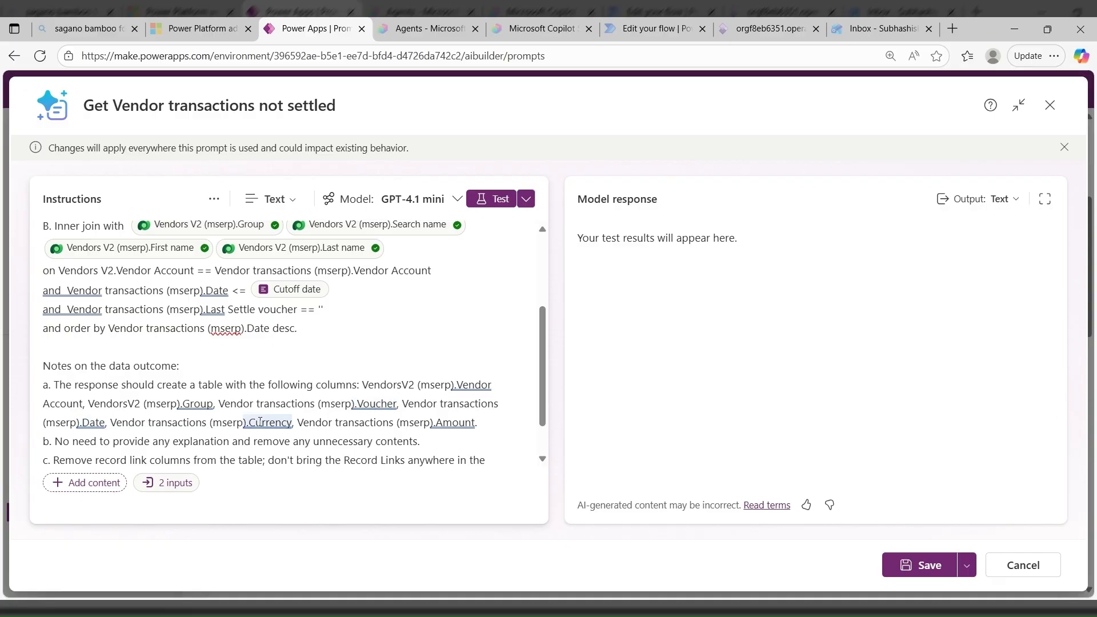
pyautogui.scroll(-1, 180, 429)
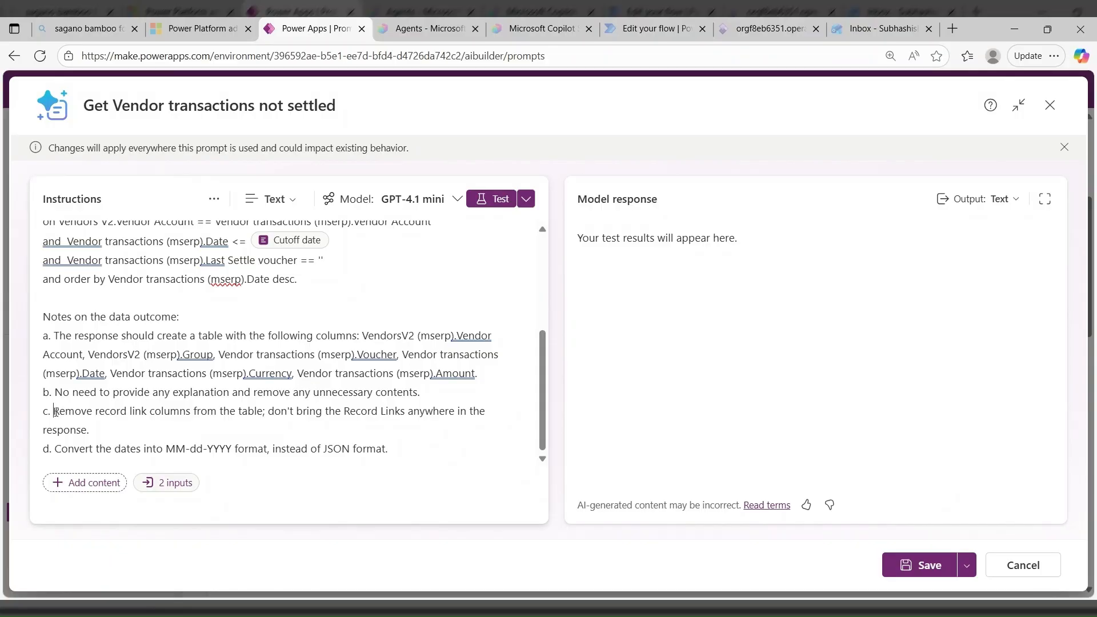
pyautogui.moveTo(54, 411); pyautogui.dragTo(91, 430)
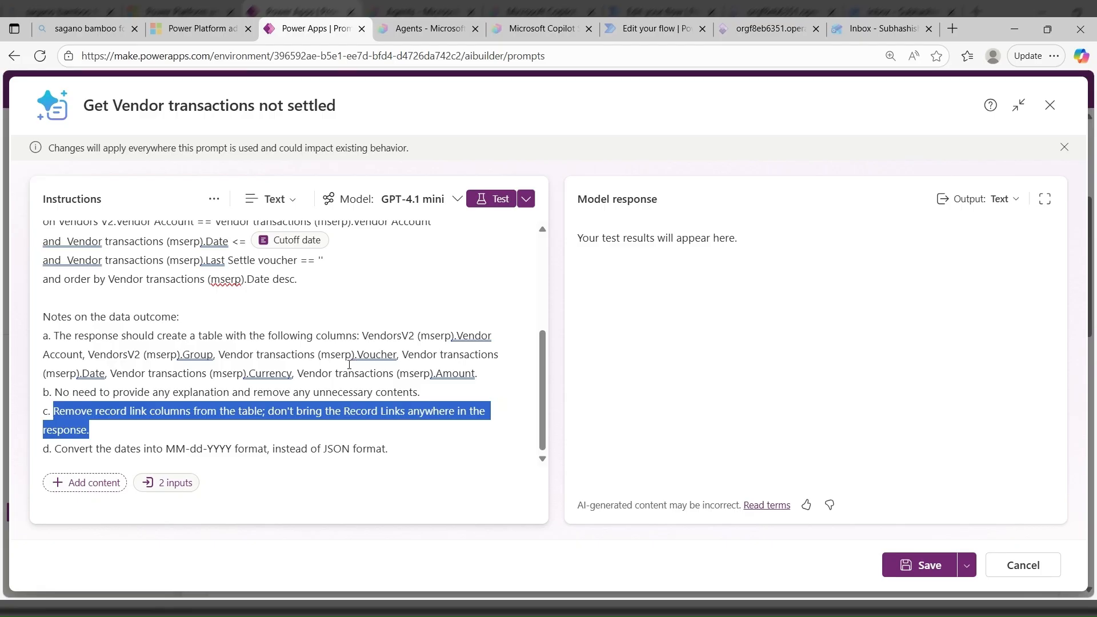
pyautogui.click(162, 449)
pyautogui.moveTo(166, 449); pyautogui.dragTo(235, 449)
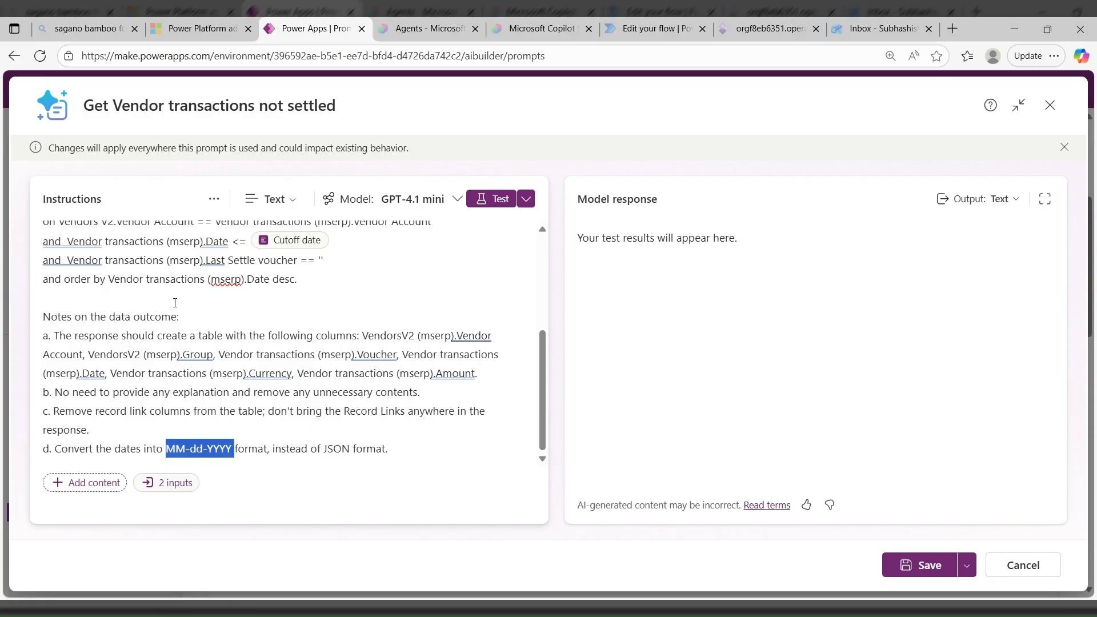
pyautogui.scroll(1, 187, 303)
pyautogui.scroll(4, 187, 303)
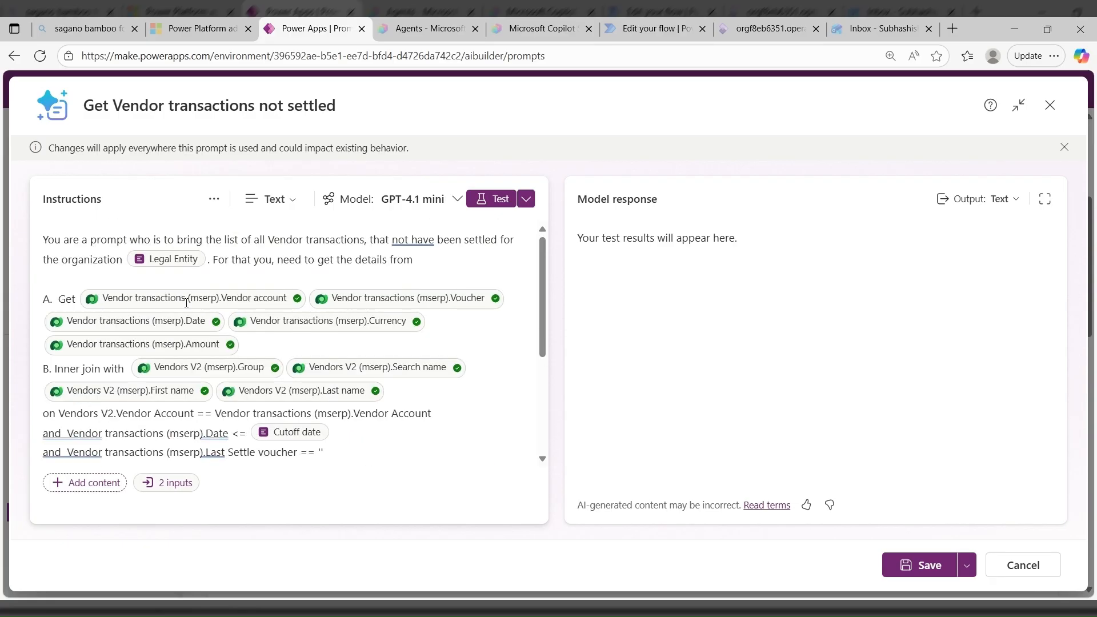
# - Review the prompt's settings for temperature, record retrieval, response links, code interpreter and content moderation, and return to the instructions
pyautogui.click(214, 198)
pyautogui.click(244, 283)
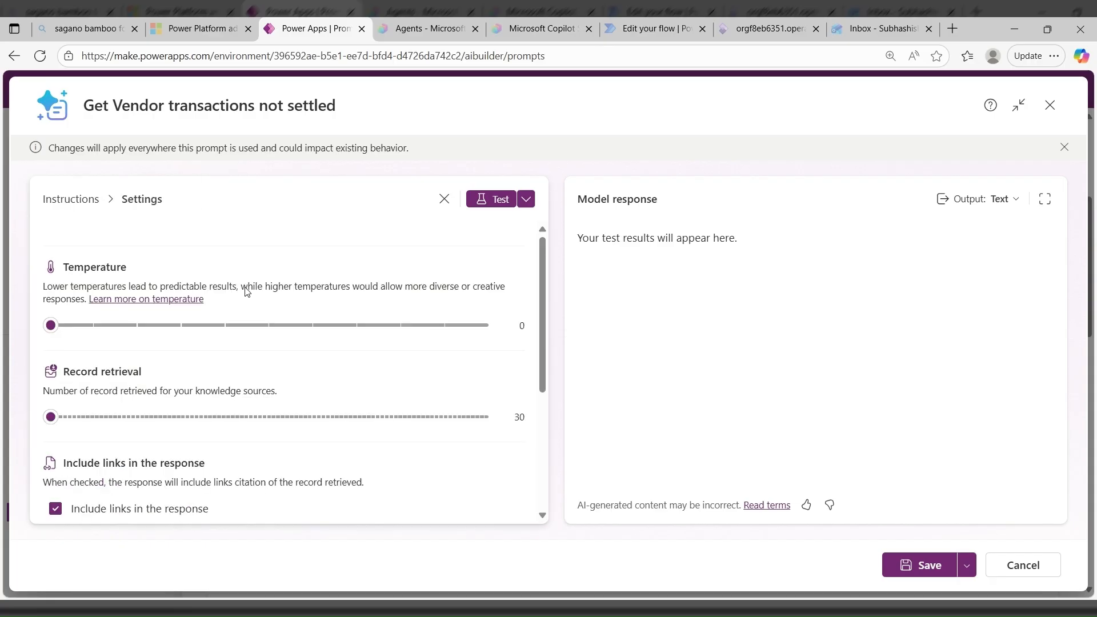
pyautogui.scroll(-4, 217, 399)
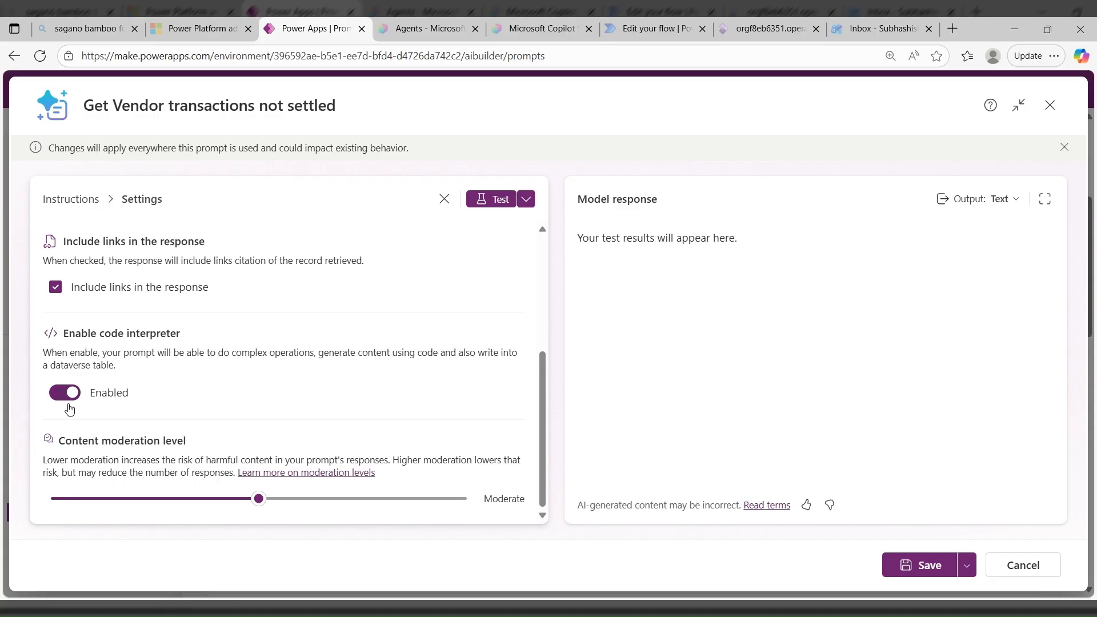
pyautogui.click(444, 199)
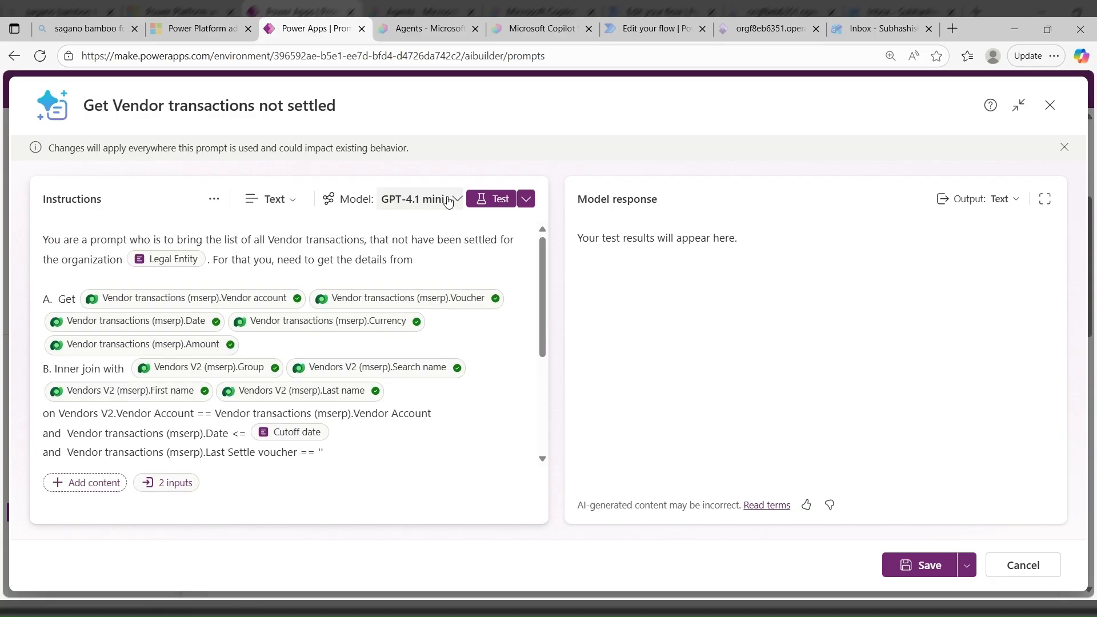
# - Test the prompt and look through the model response down to the last vendor transaction
pyautogui.click(493, 202)
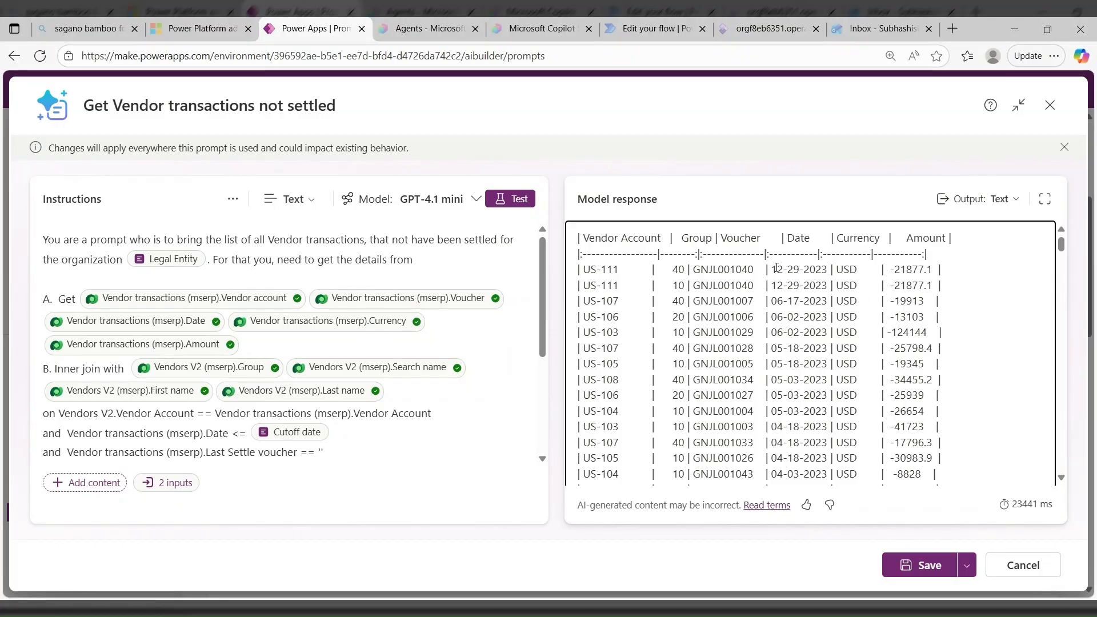
pyautogui.scroll(-15, 776, 273)
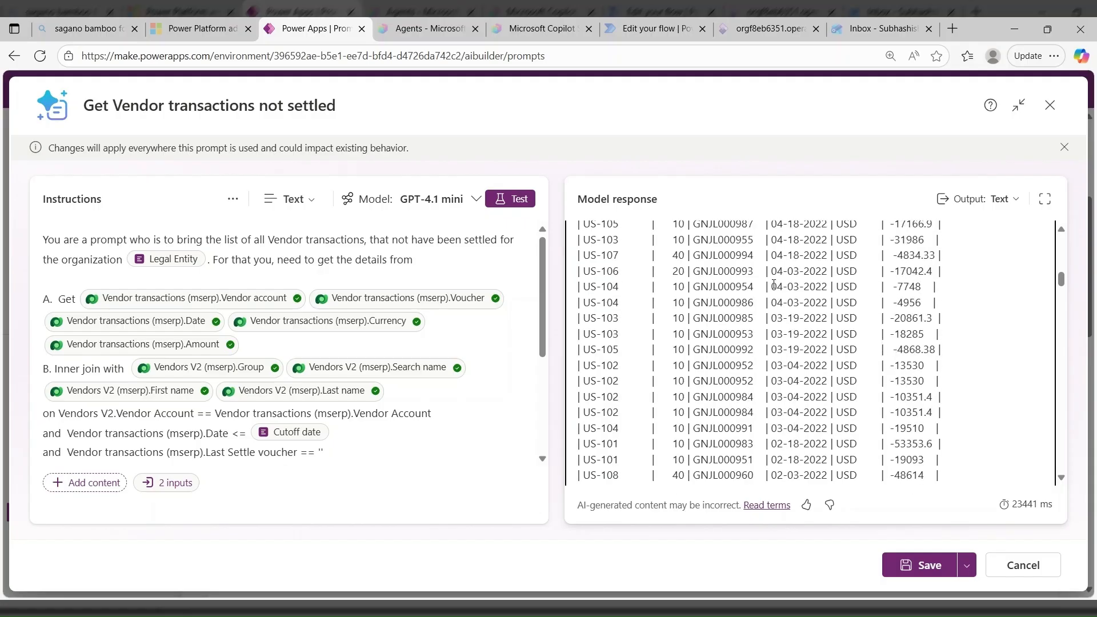
pyautogui.scroll(-15, 774, 284)
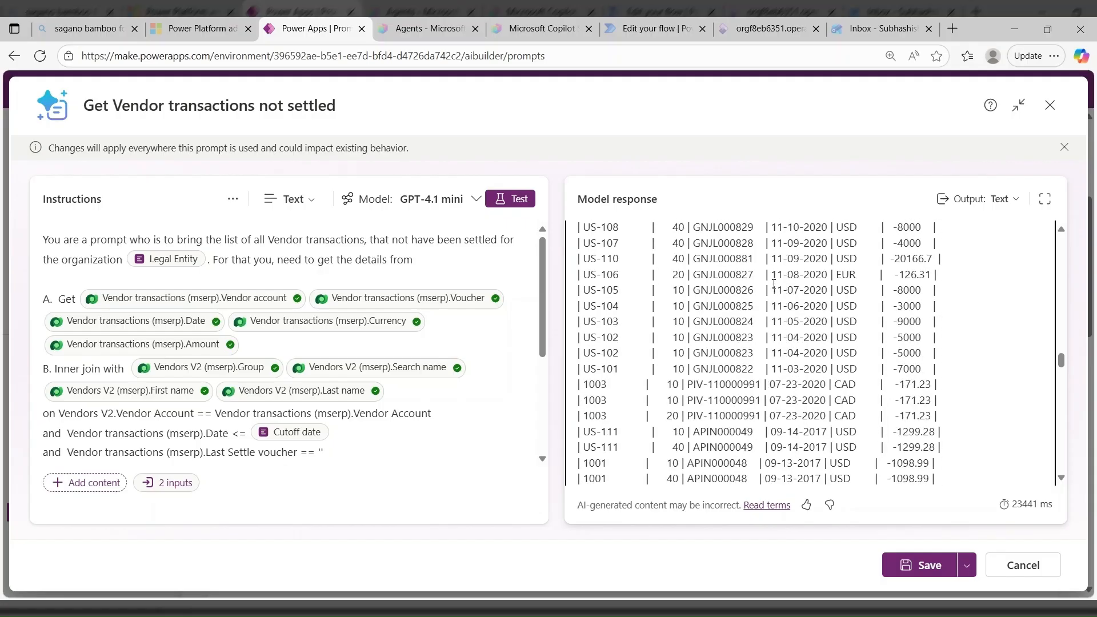
pyautogui.scroll(-15, 773, 284)
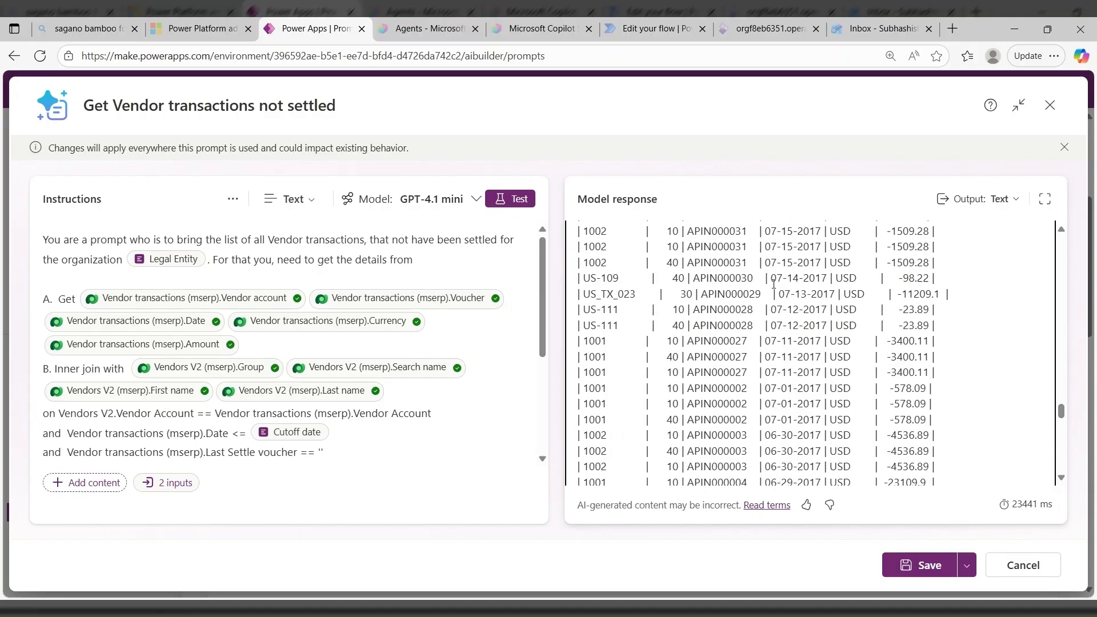
pyautogui.scroll(-5, 773, 284)
pyautogui.scroll(-10, 773, 284)
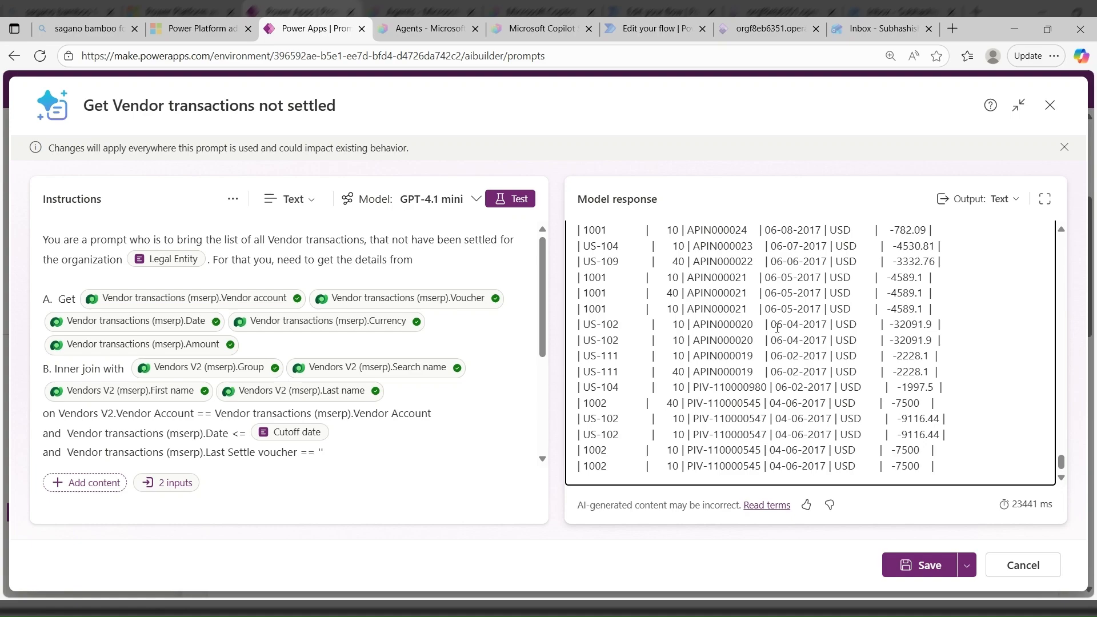
# - Check the knowledge filter attribute and filter value set on the Vendor account reference in the instructions, and close its details
pyautogui.scroll(10, 777, 328)
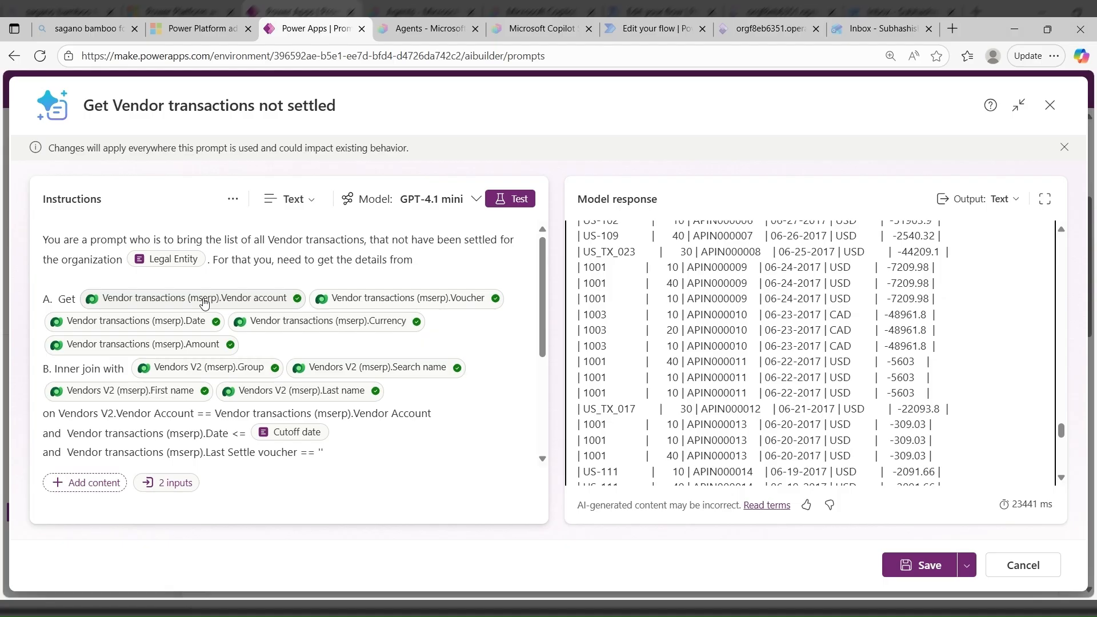
pyautogui.click(205, 303)
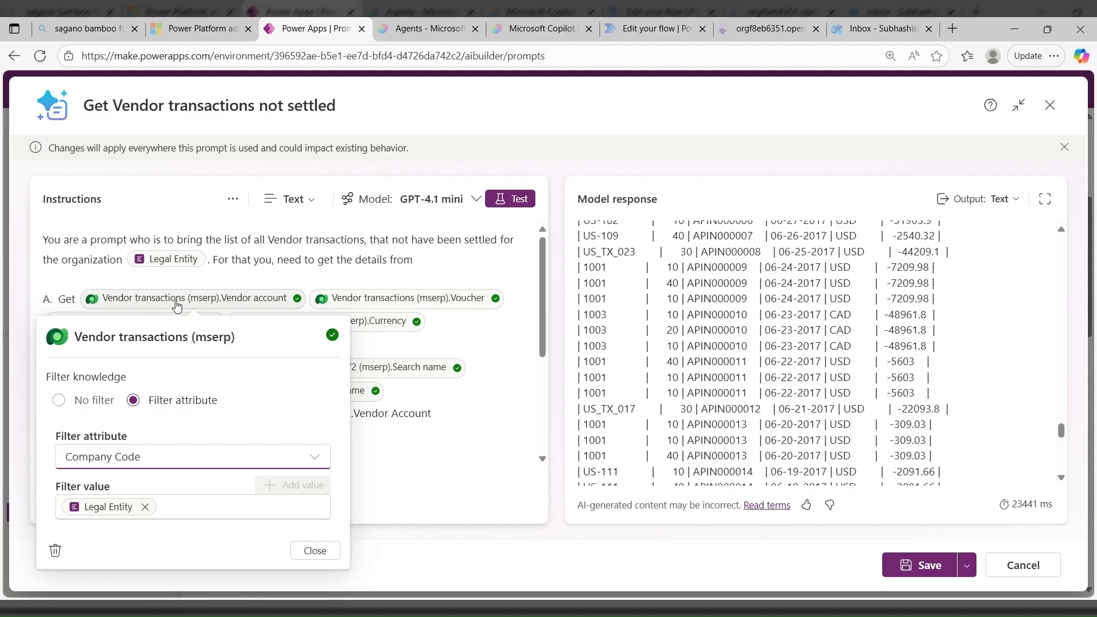
pyautogui.click(315, 550)
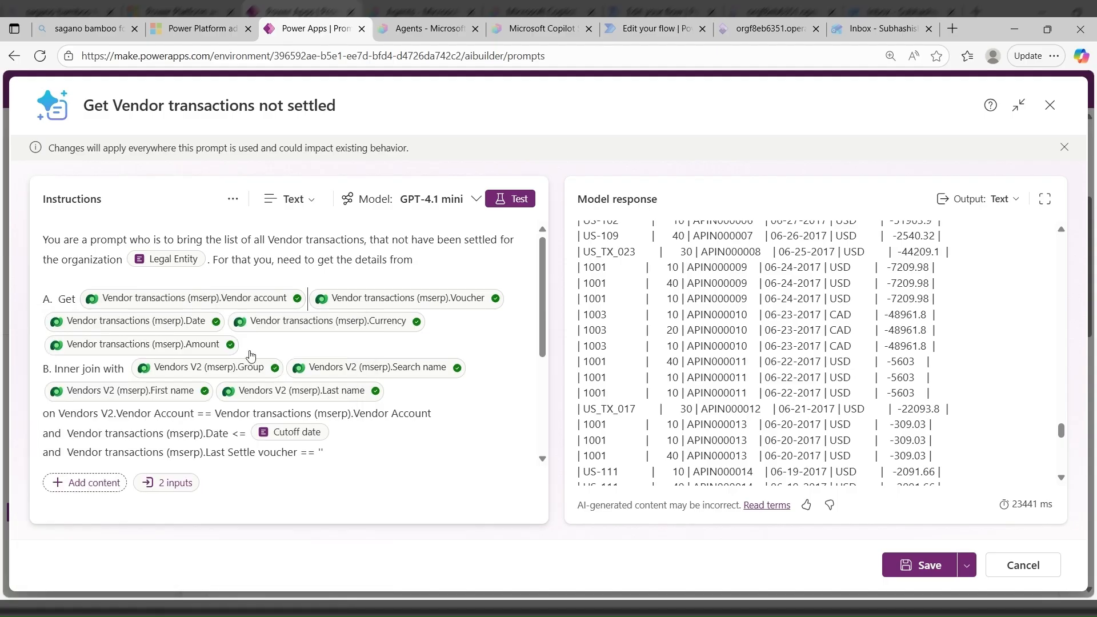
# - Look through the prompt's settings from temperature and record retrieval down to content moderation, and return to the instructions
pyautogui.click(233, 200)
pyautogui.click(284, 286)
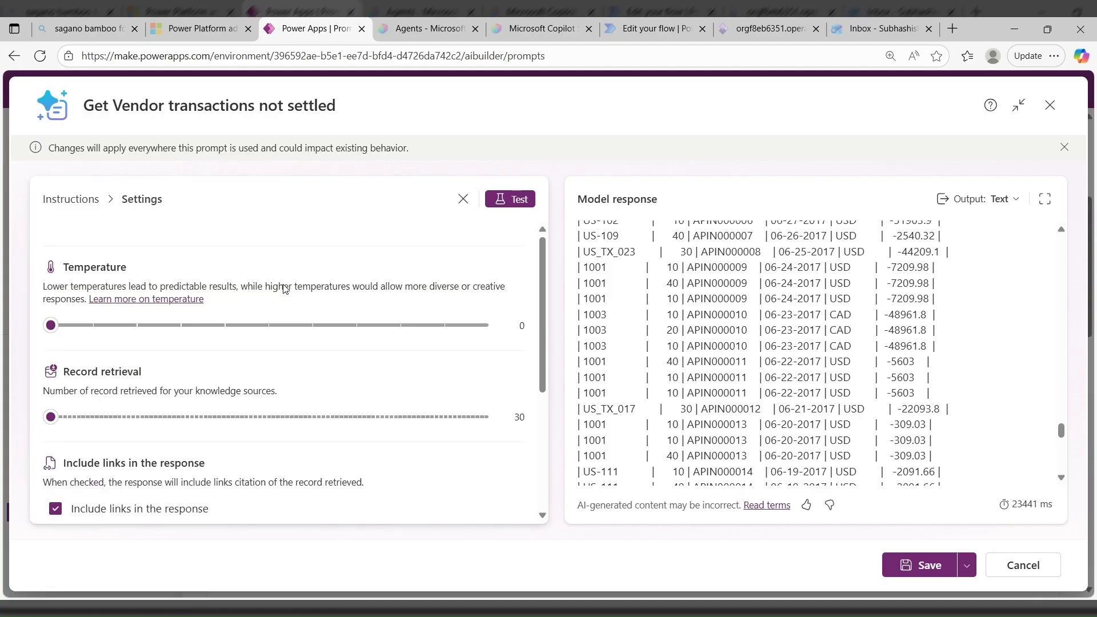
pyautogui.scroll(-4, 148, 461)
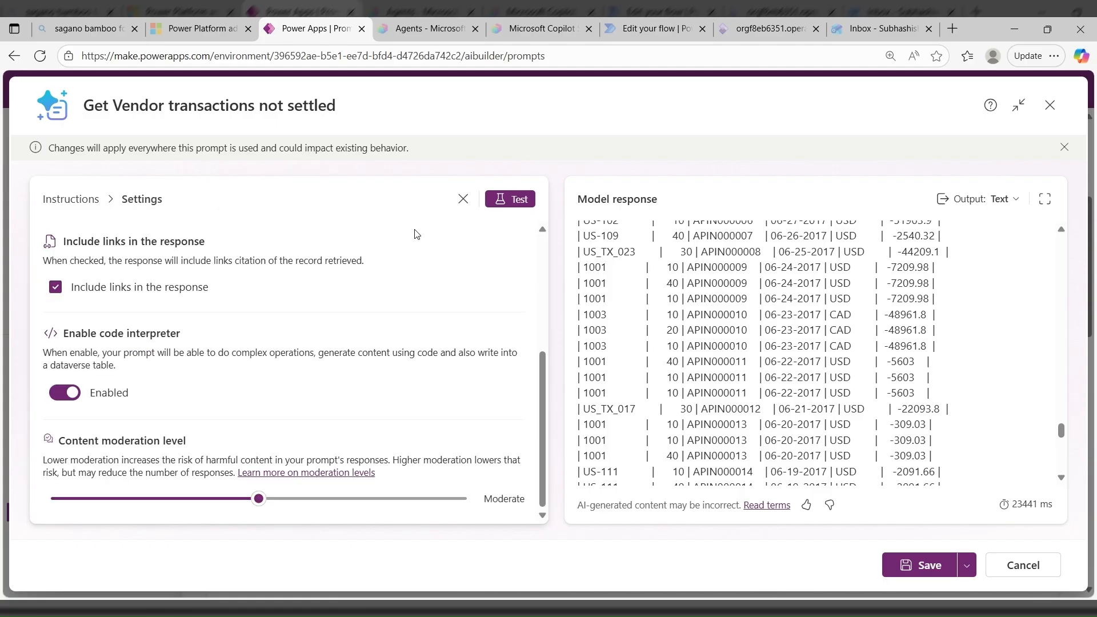
pyautogui.click(463, 199)
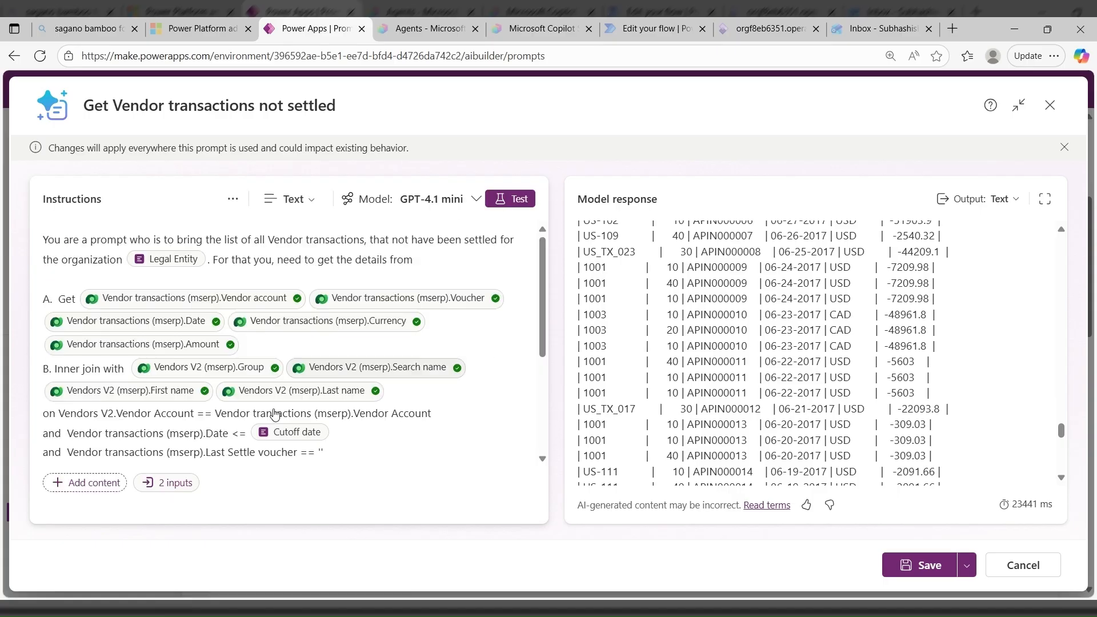
# - Examine the instructions' join, filter and sort conditions and the outcome notes, comparing them with the transactions listed in the model response
pyautogui.scroll(-1, 228, 398)
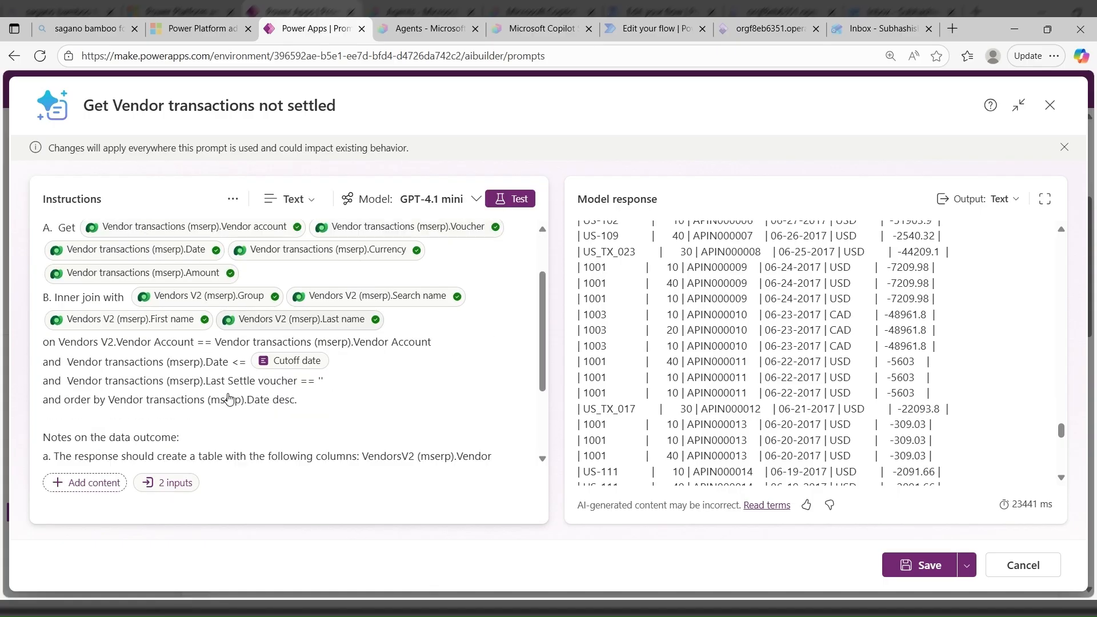
pyautogui.click(110, 379)
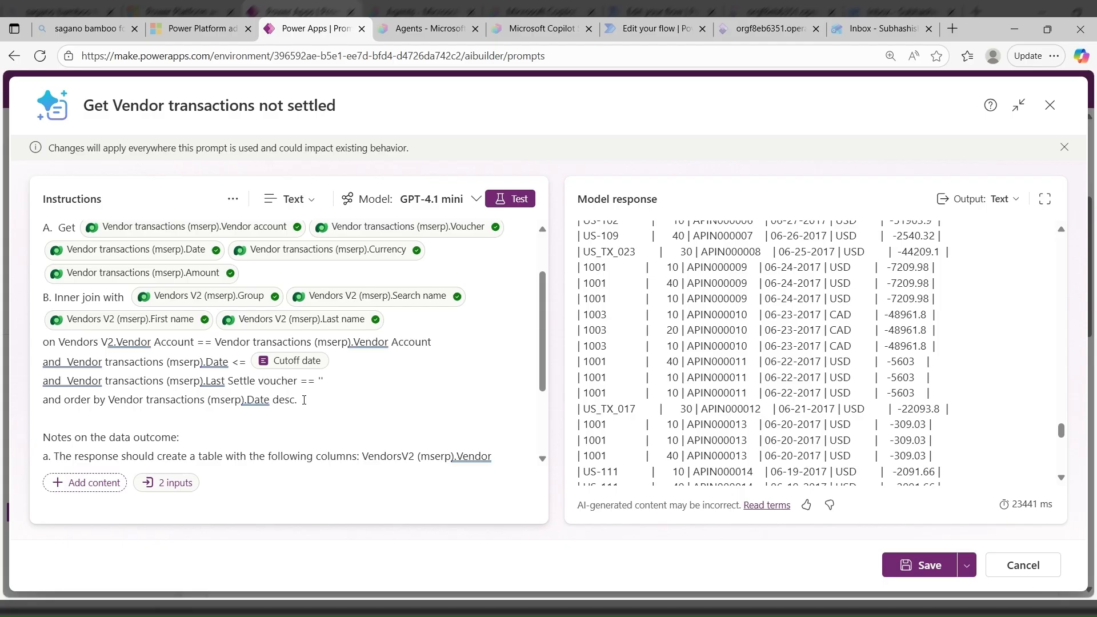
pyautogui.scroll(2, 304, 400)
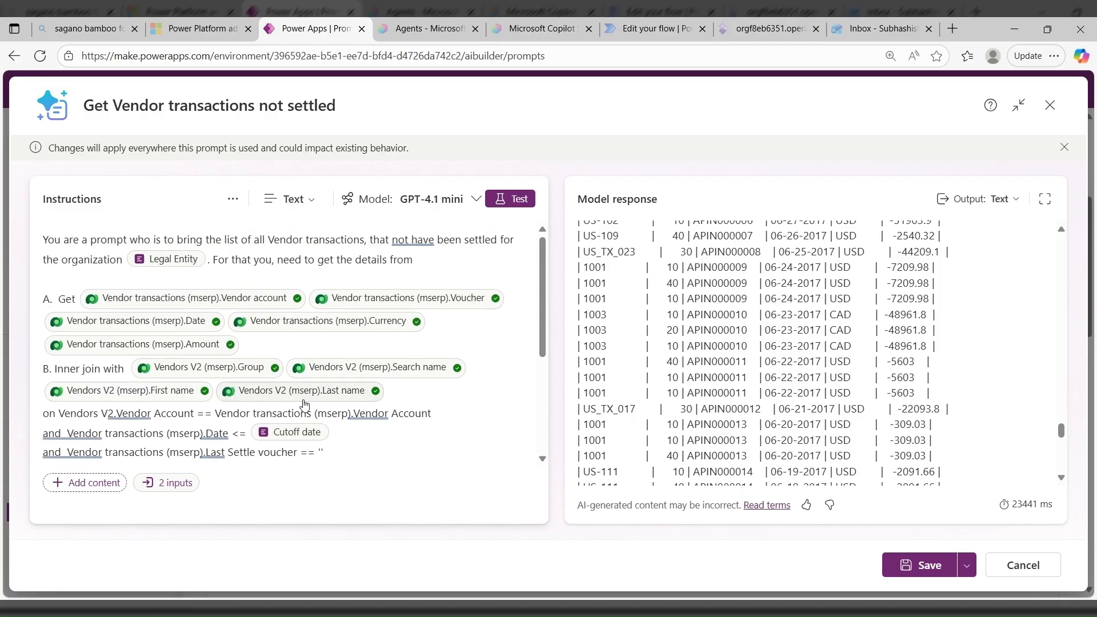
pyautogui.scroll(-3, 304, 403)
pyautogui.scroll(1, 304, 403)
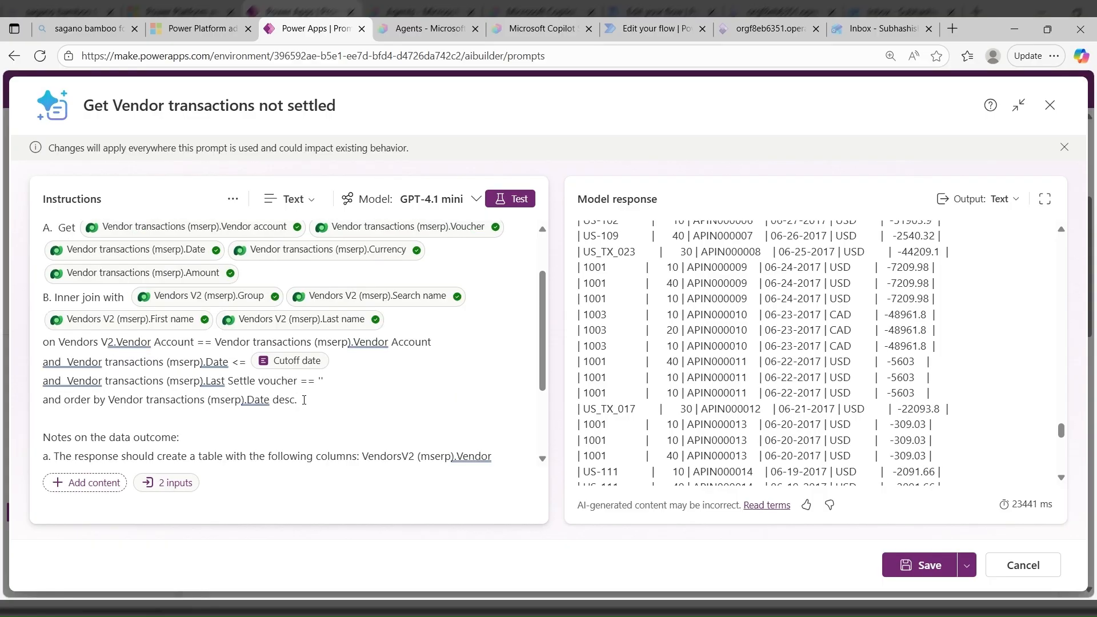
pyautogui.scroll(1, 304, 400)
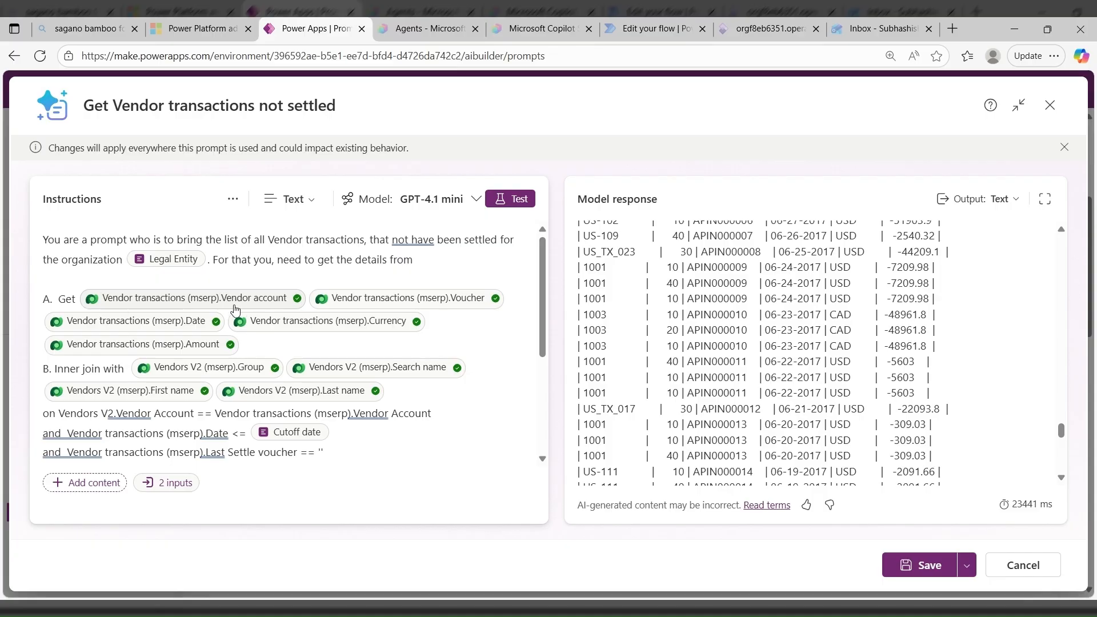
pyautogui.scroll(-2, 356, 417)
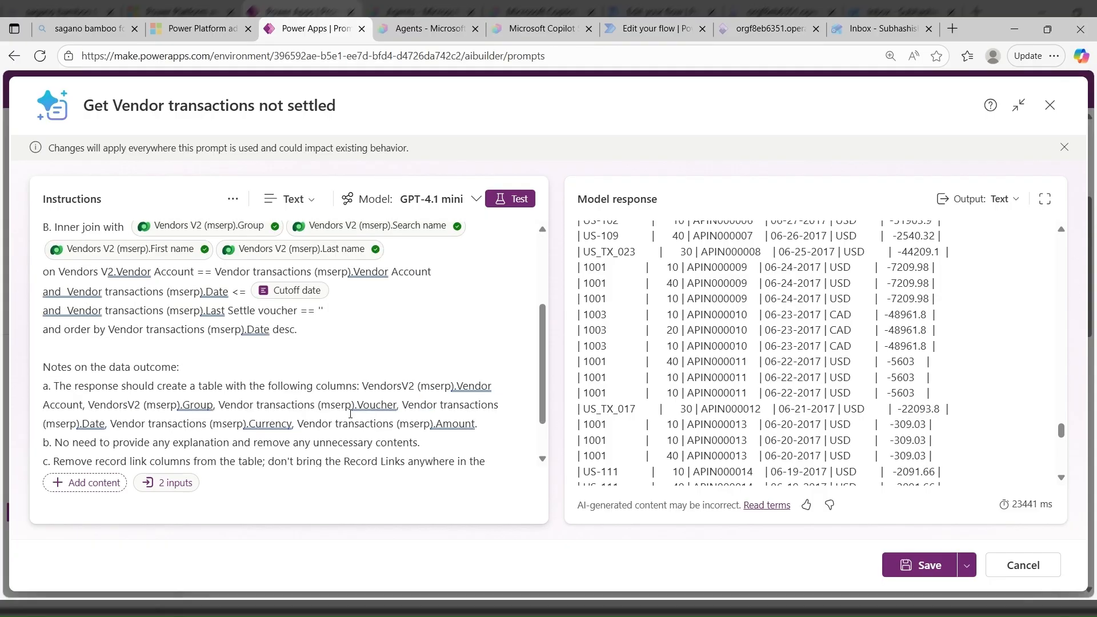
pyautogui.scroll(1, 353, 415)
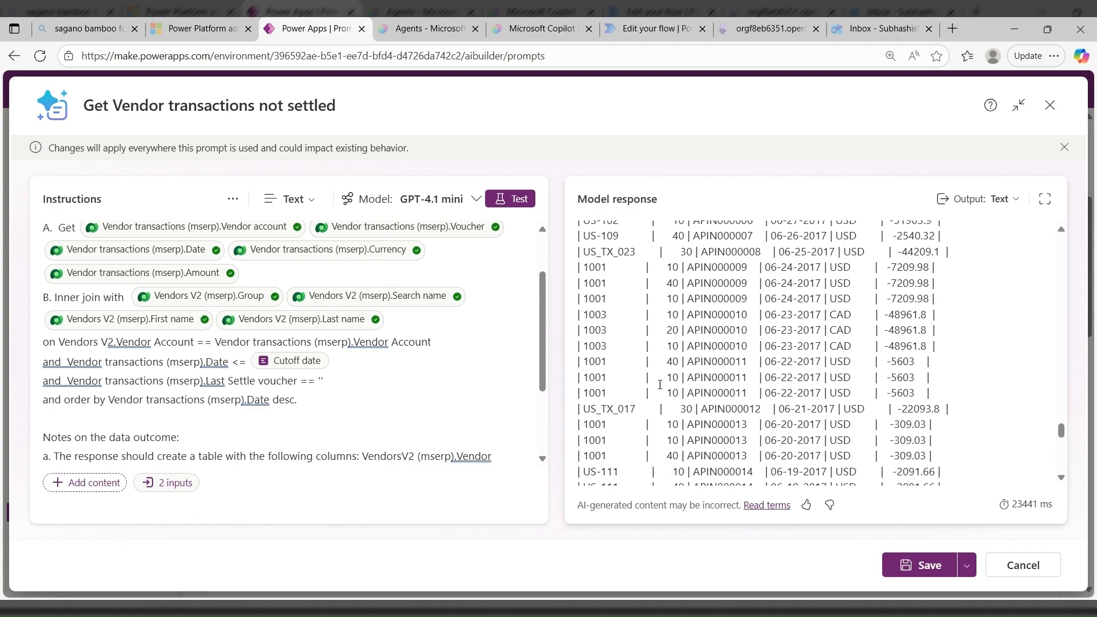
pyautogui.scroll(5, 834, 402)
pyautogui.scroll(10, 834, 401)
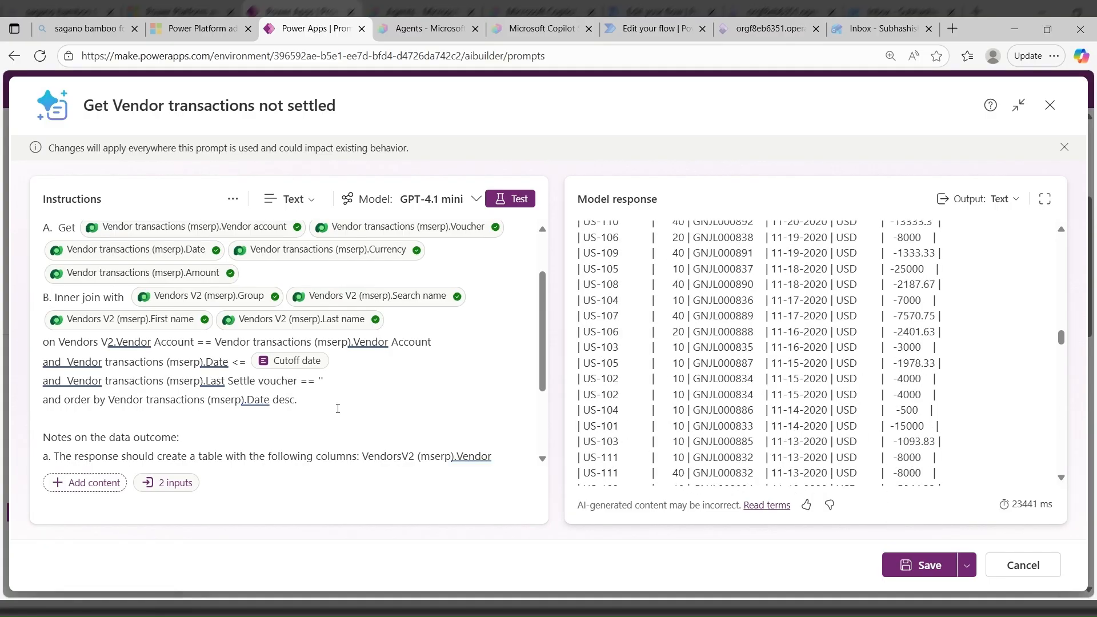
# - Append "It should be a HTML response so as to be rendered in an email. Keep the header in Bold." to outcome note a
pyautogui.scroll(-2, 265, 372)
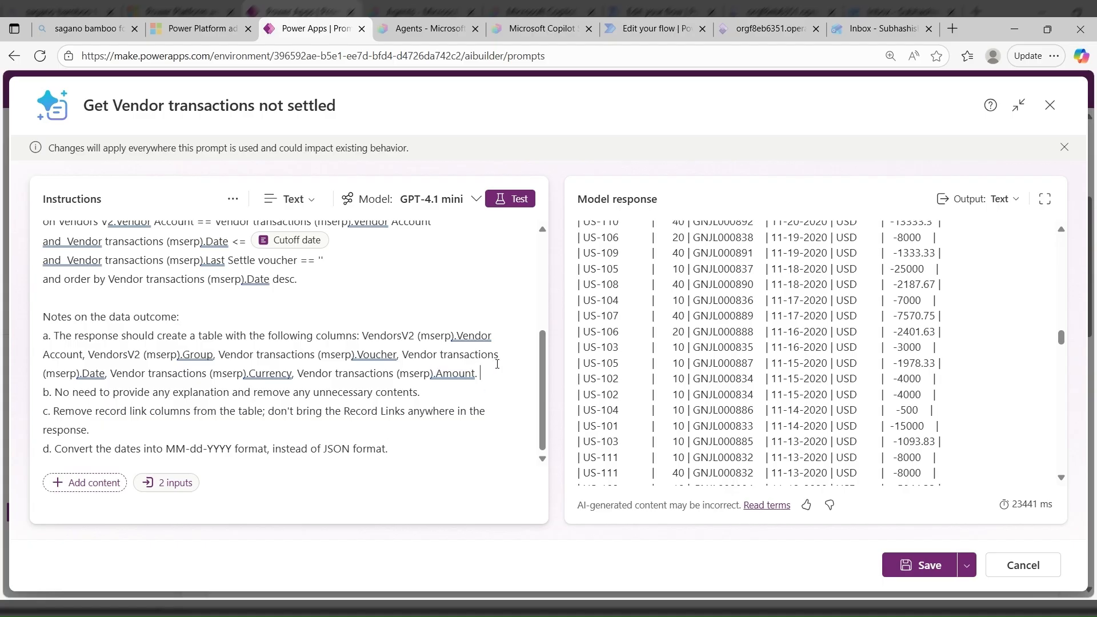
pyautogui.write('It should be a HTML response so as to be rendered in an email. Keep the header in Bold.')
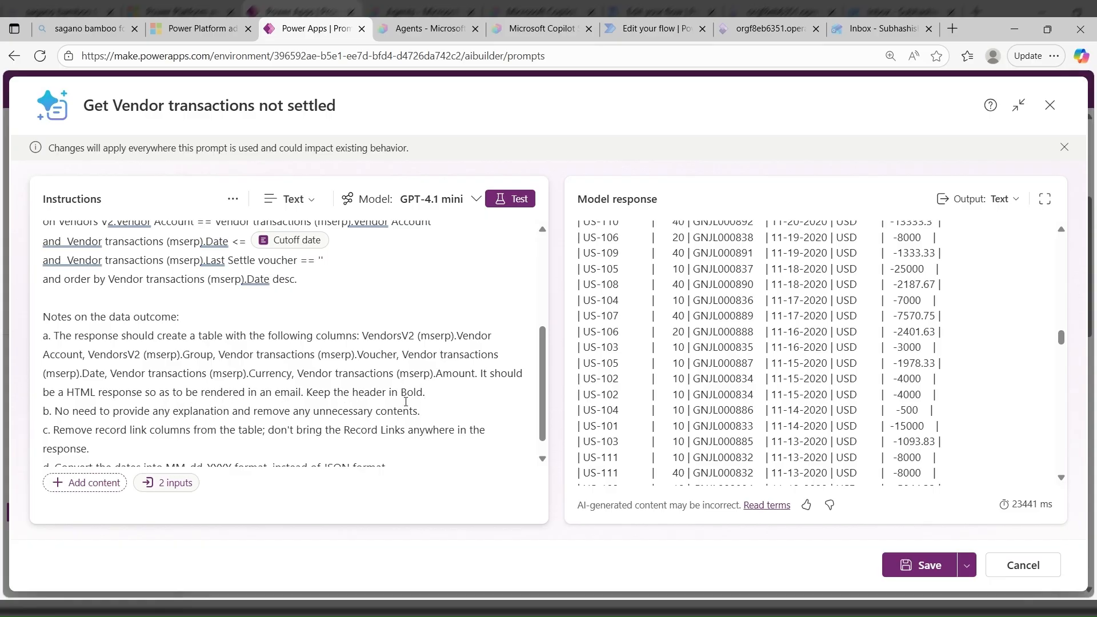
# - Test the prompt with the HTML table requirement and look through the generated markup in the model response
pyautogui.click(508, 201)
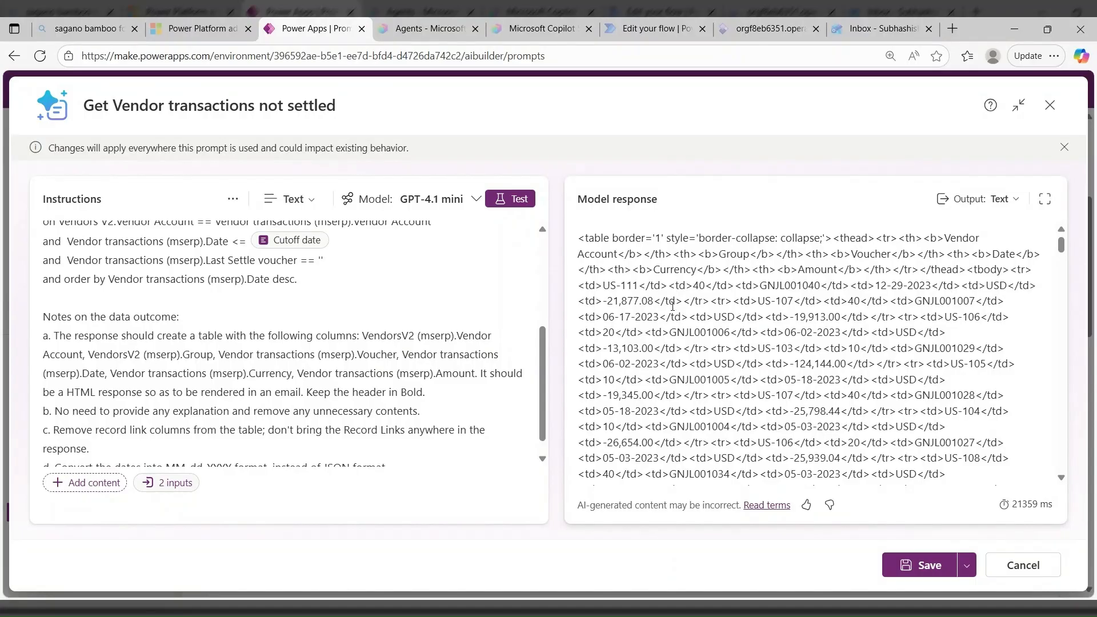
pyautogui.scroll(-10, 688, 326)
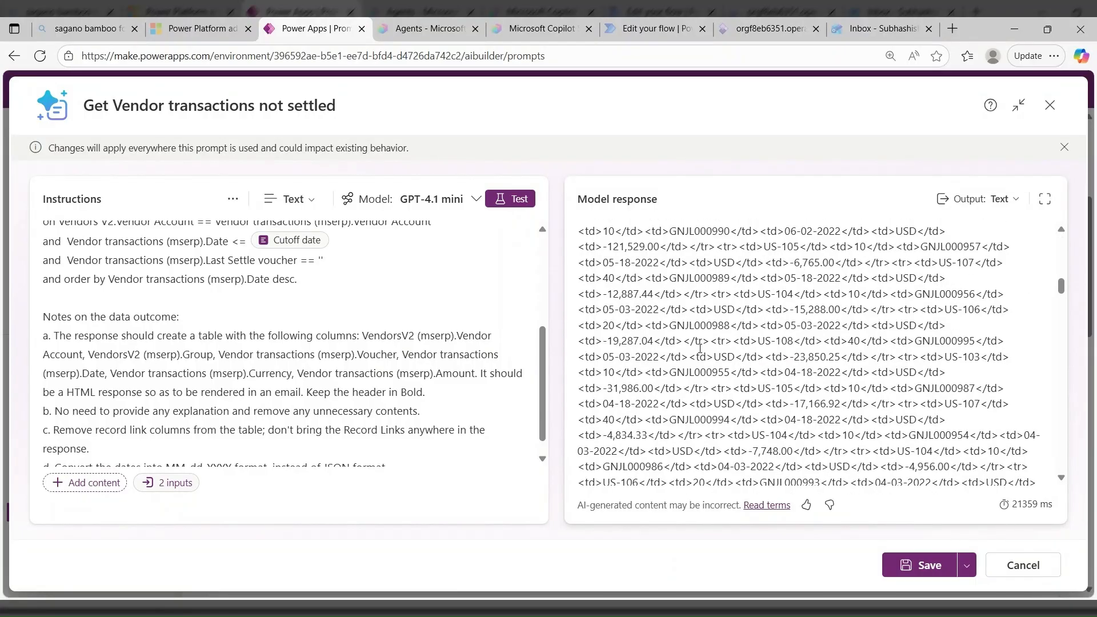
pyautogui.scroll(7, 700, 349)
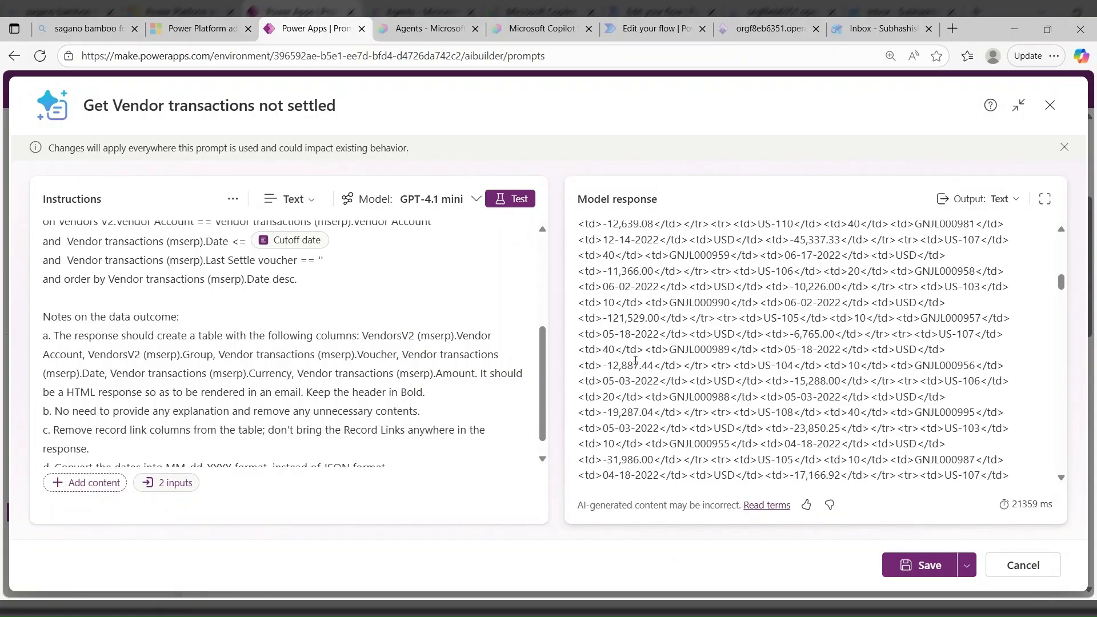
pyautogui.scroll(5, 640, 362)
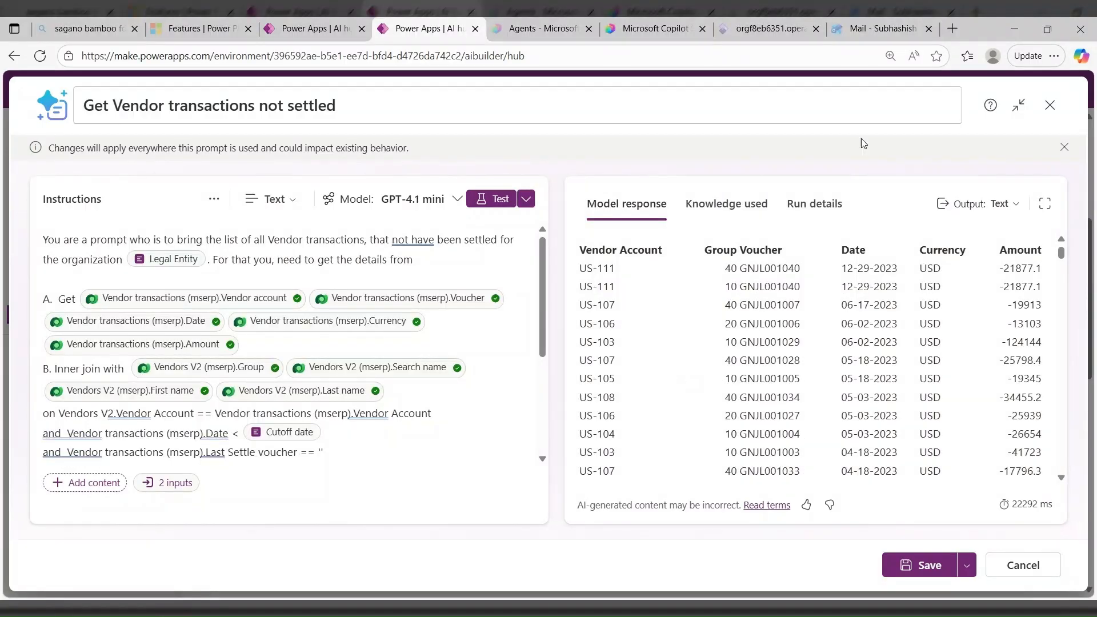
# - Check the knowledge used and the run details of the vendor transactions test, and return to the knowledge used
pyautogui.click(727, 211)
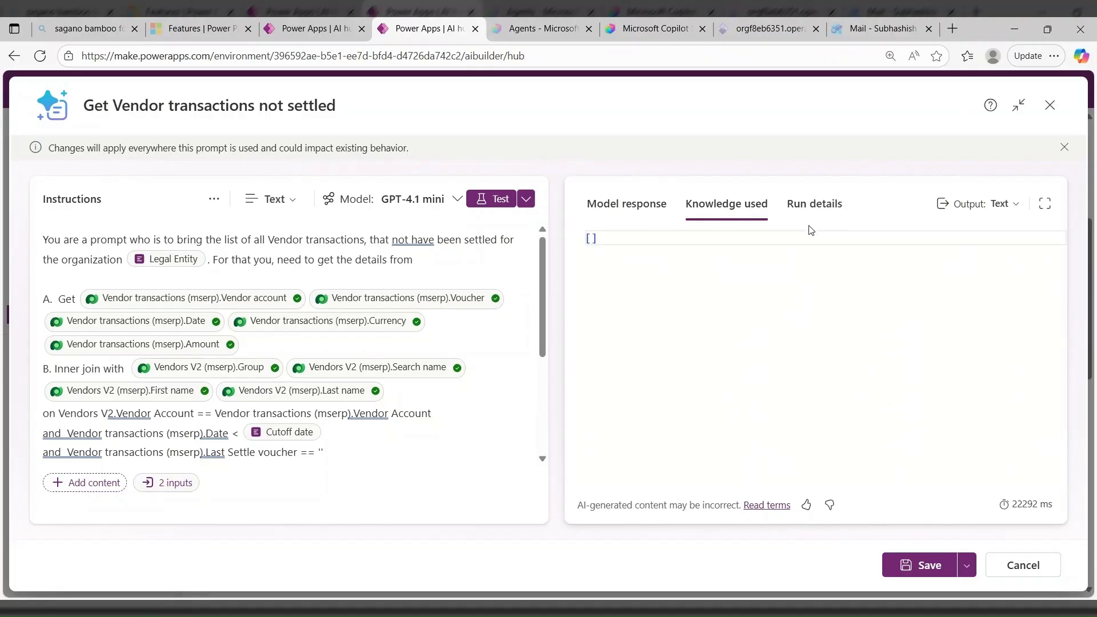
pyautogui.click(809, 207)
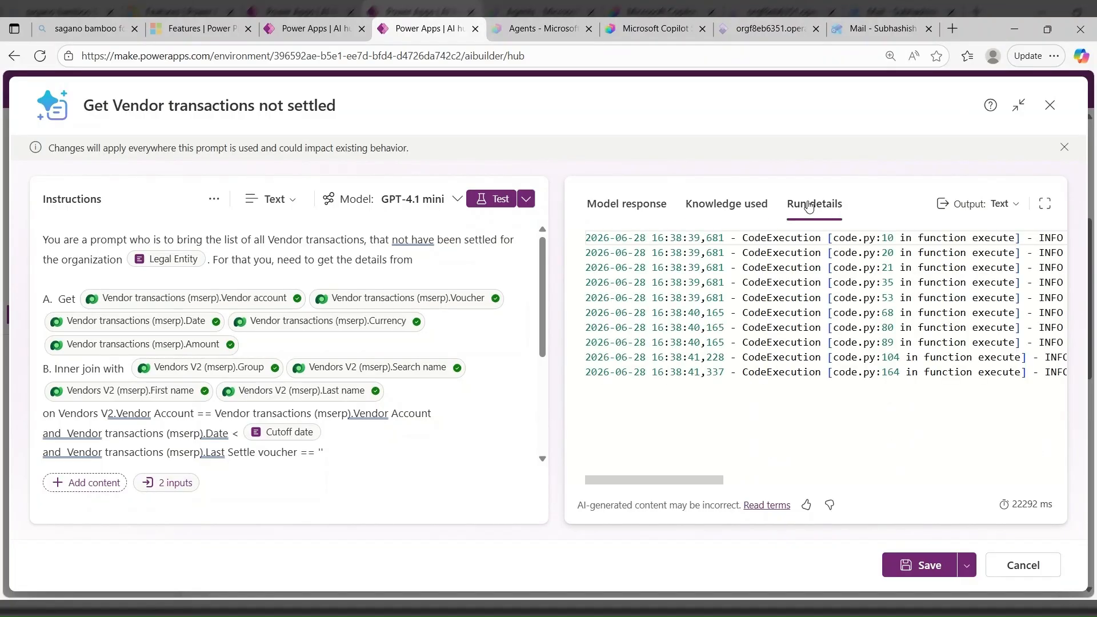
pyautogui.click(712, 210)
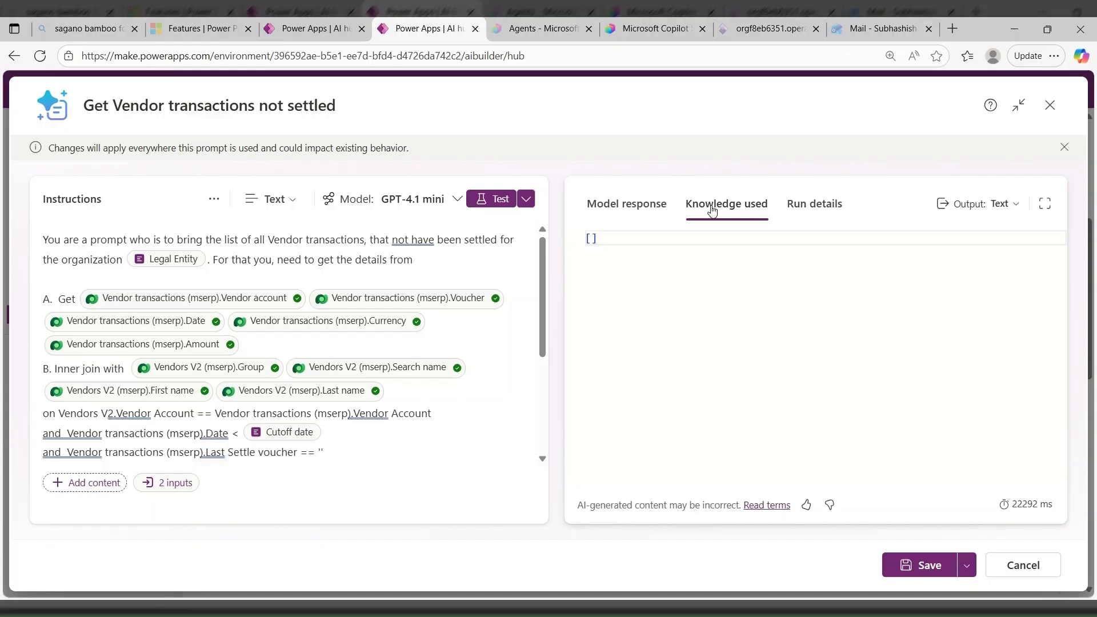
pyautogui.click(593, 238)
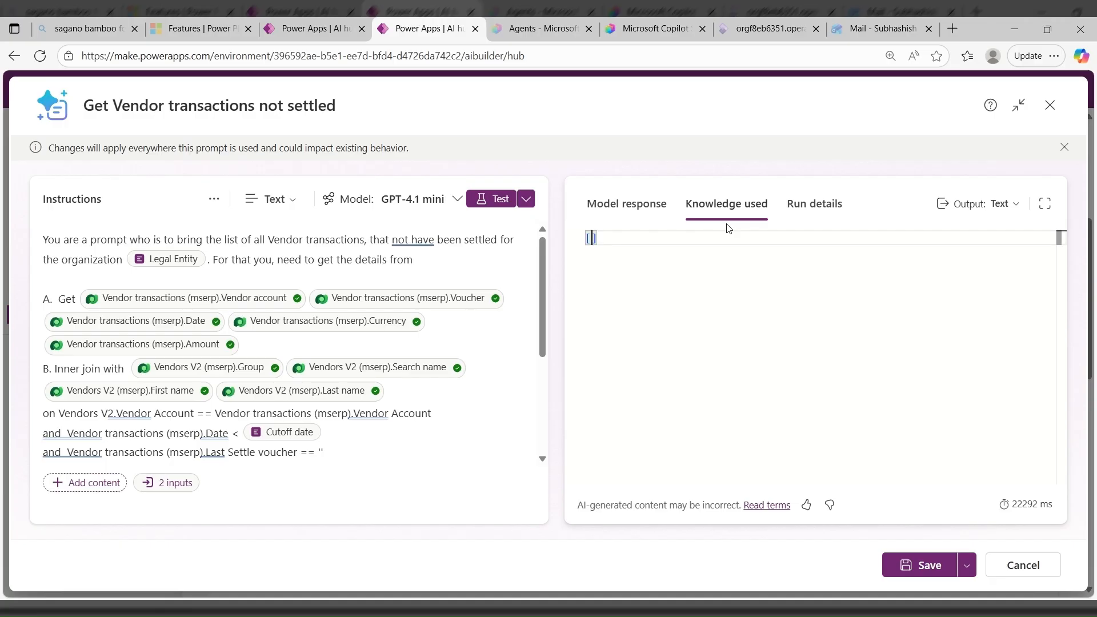
# - Examine the run details log for the converted cutoff date and the filter used to query the vendor transactions
pyautogui.click(816, 205)
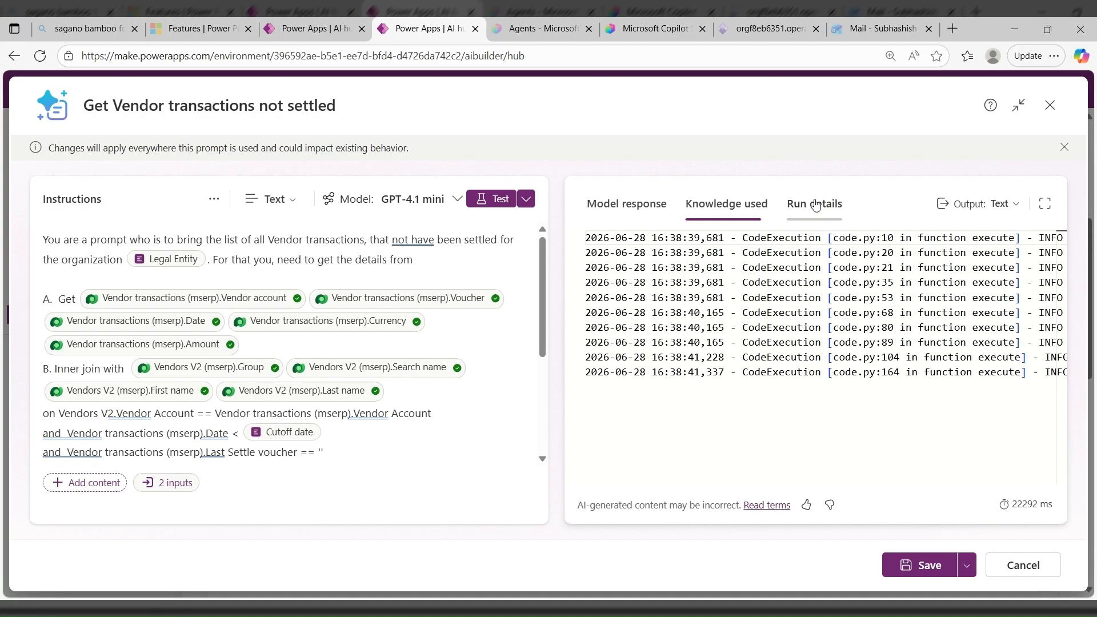
pyautogui.moveTo(687, 482); pyautogui.dragTo(805, 475)
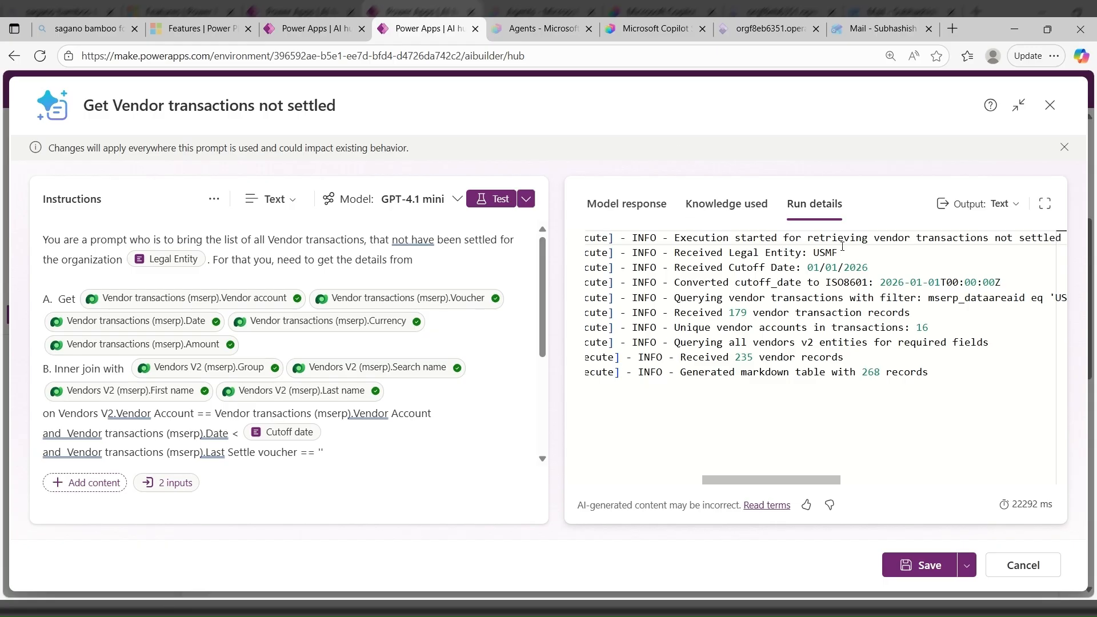
pyautogui.moveTo(824, 480)
pyautogui.mouseDown()
pyautogui.moveTo(876, 492)
pyautogui.moveTo(835, 492)
pyautogui.mouseUp()
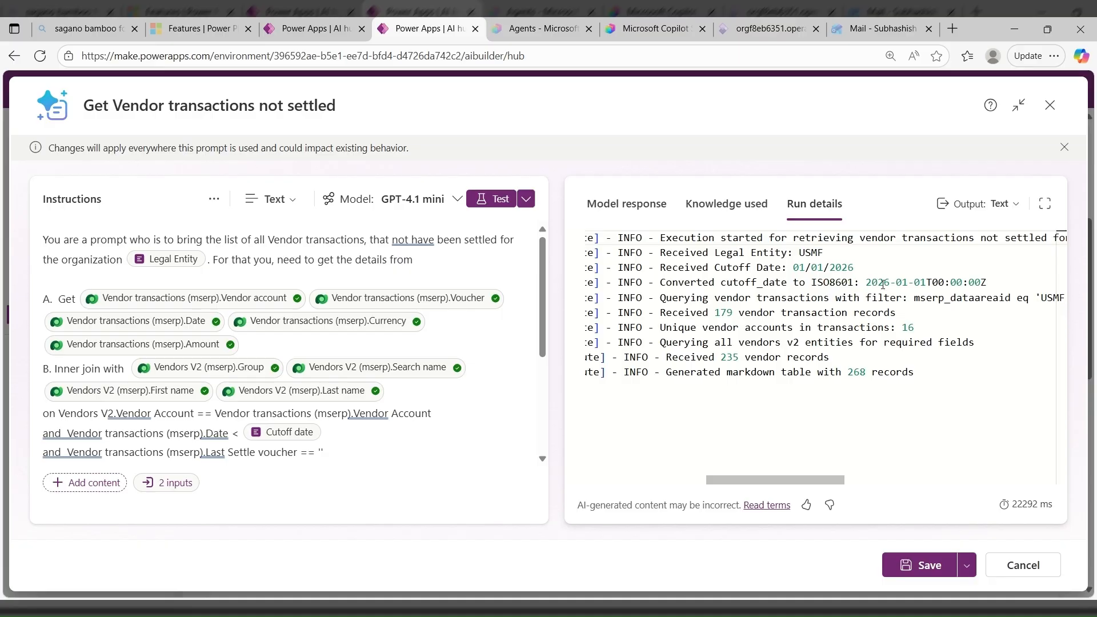
pyautogui.moveTo(866, 282); pyautogui.dragTo(994, 281)
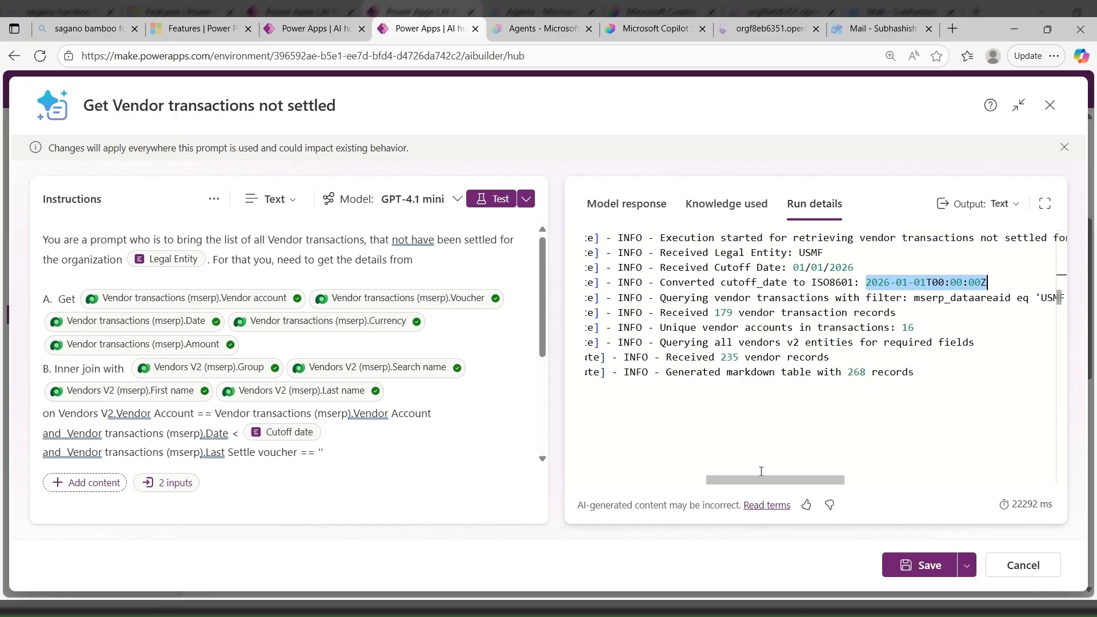
pyautogui.moveTo(766, 480); pyautogui.dragTo(879, 487)
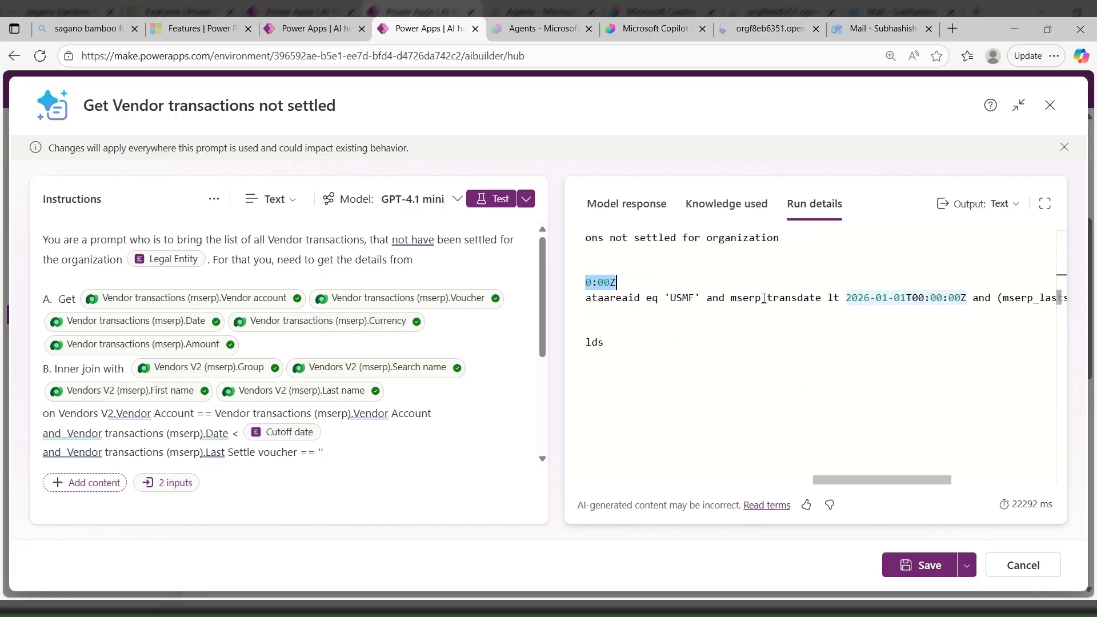
pyautogui.moveTo(766, 297); pyautogui.dragTo(967, 298)
pyautogui.moveTo(830, 482); pyautogui.dragTo(712, 482)
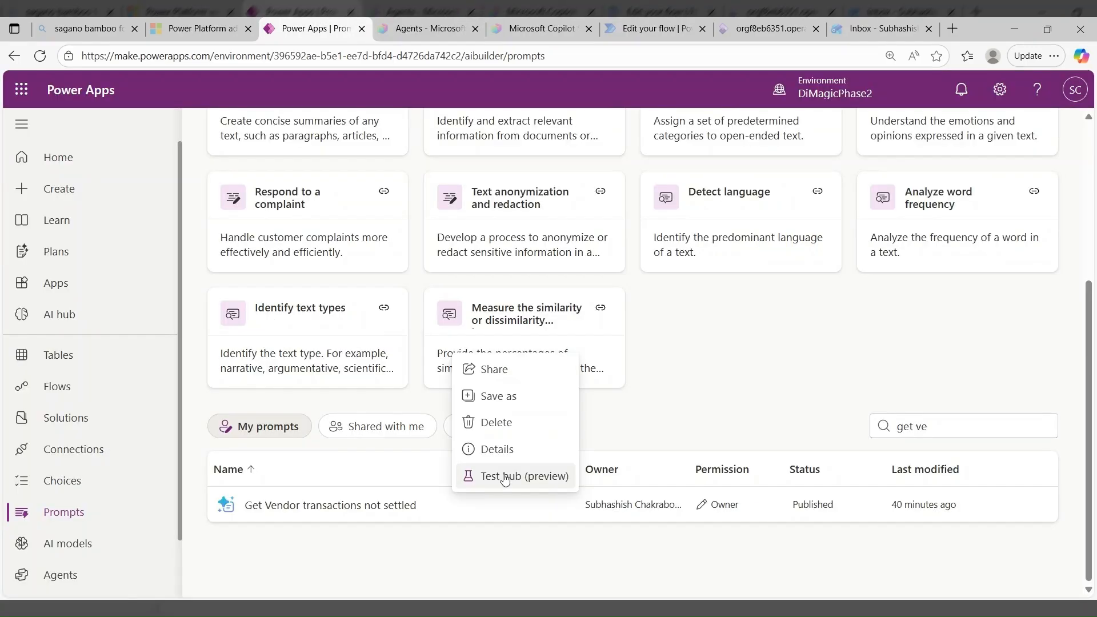
# - Generate test cases in the test hub for the Get Vendor transactions not settled prompt, select them all and regenerate the tests
pyautogui.click(505, 477)
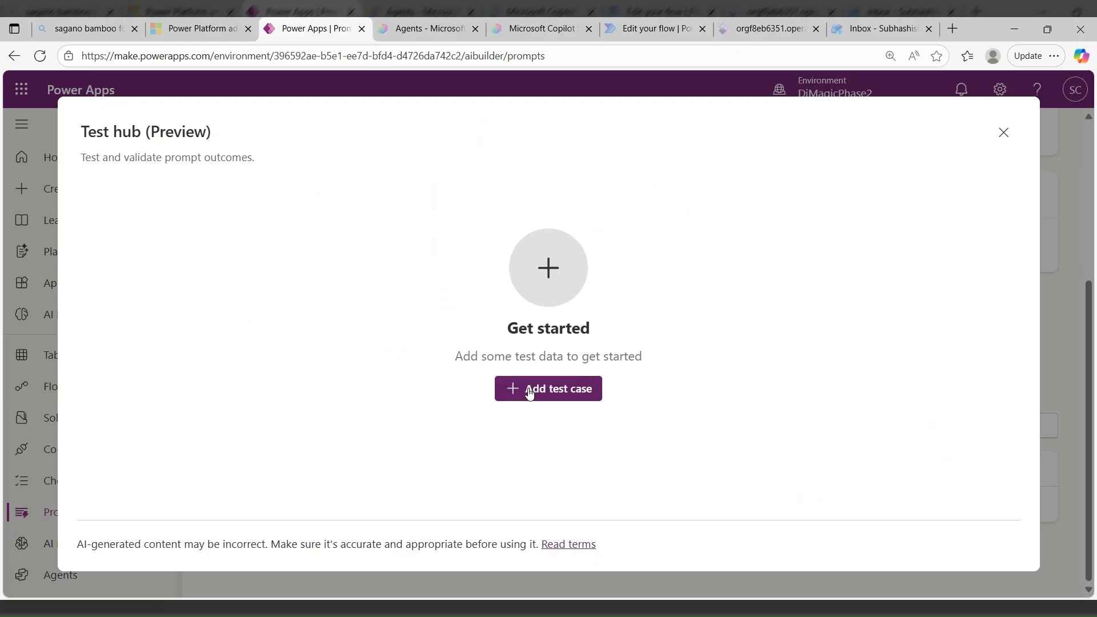
pyautogui.click(530, 393)
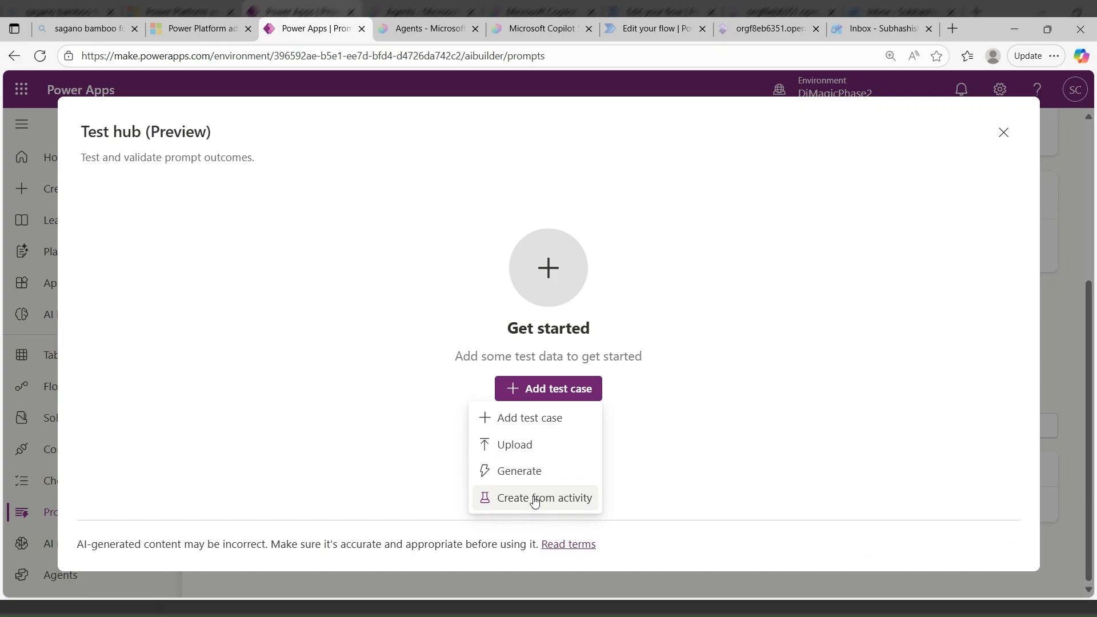
pyautogui.click(530, 471)
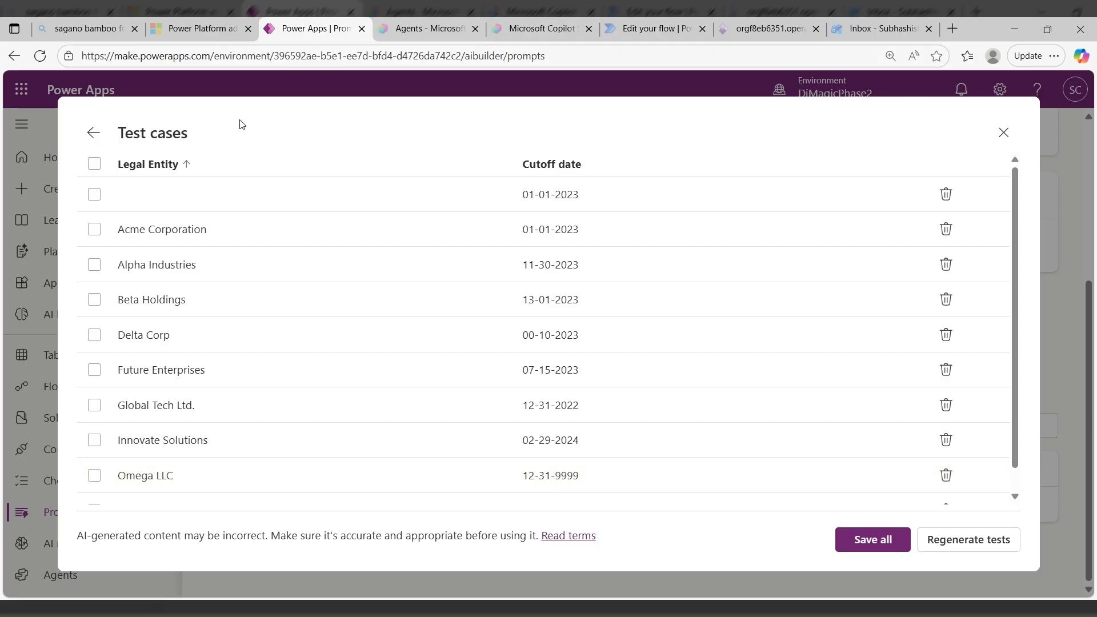
pyautogui.click(94, 164)
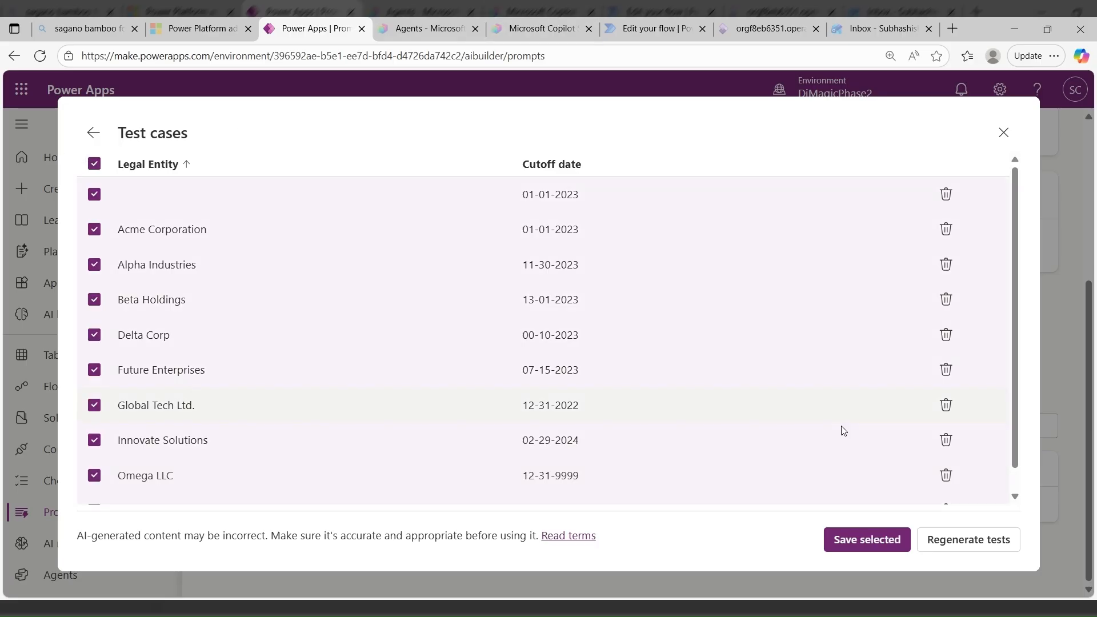
pyautogui.click(968, 546)
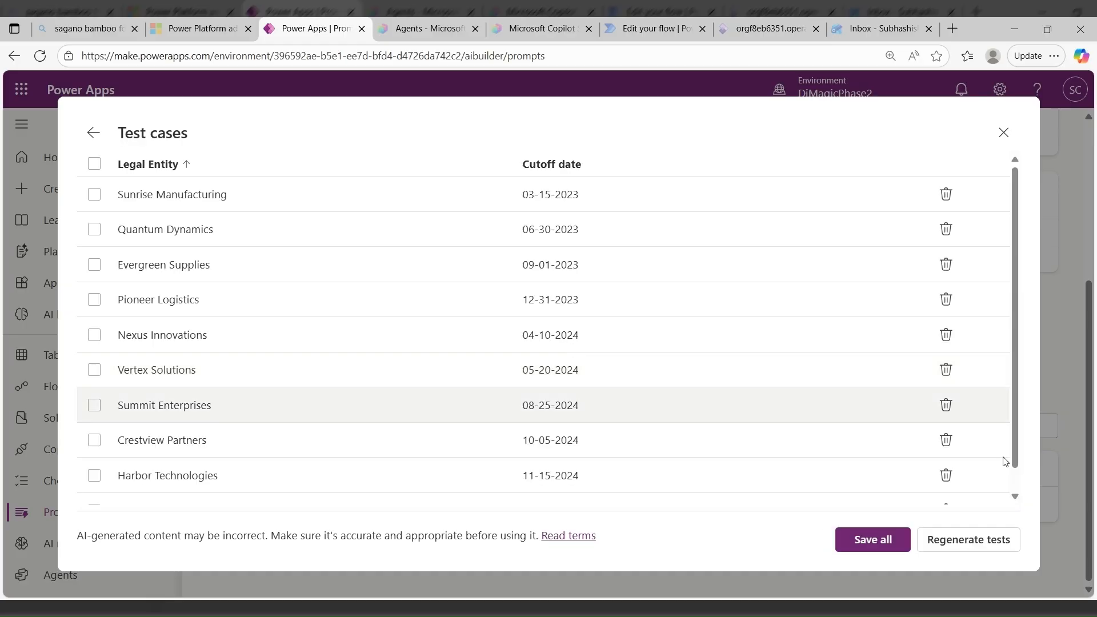
# - Save all the generated legal entity and cutoff date test cases to the test hub and run the whole set
pyautogui.click(94, 164)
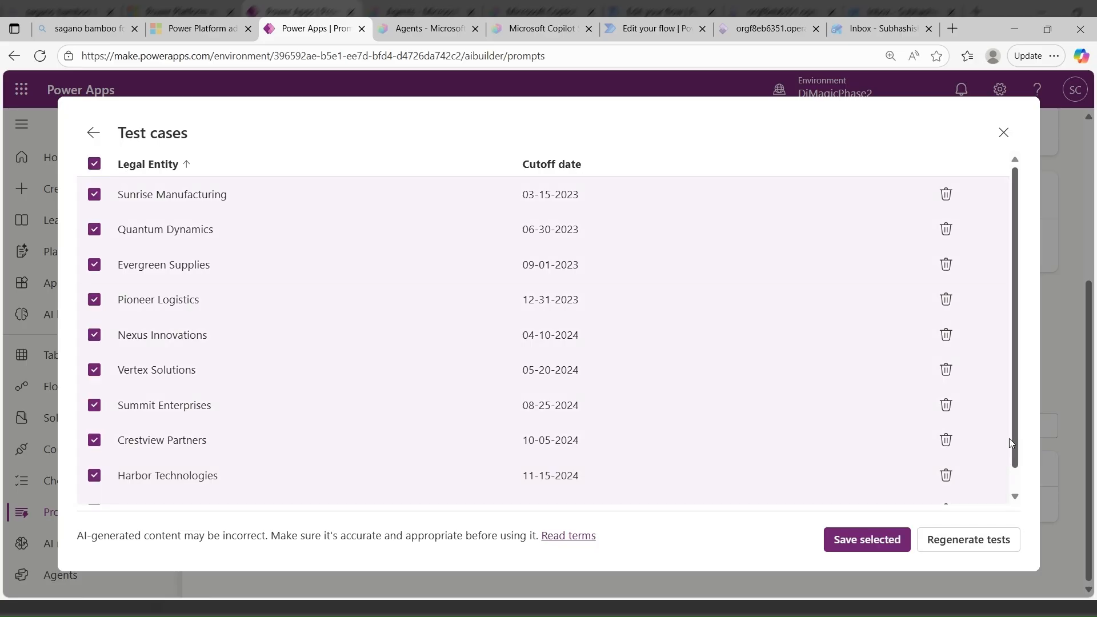
pyautogui.click(971, 537)
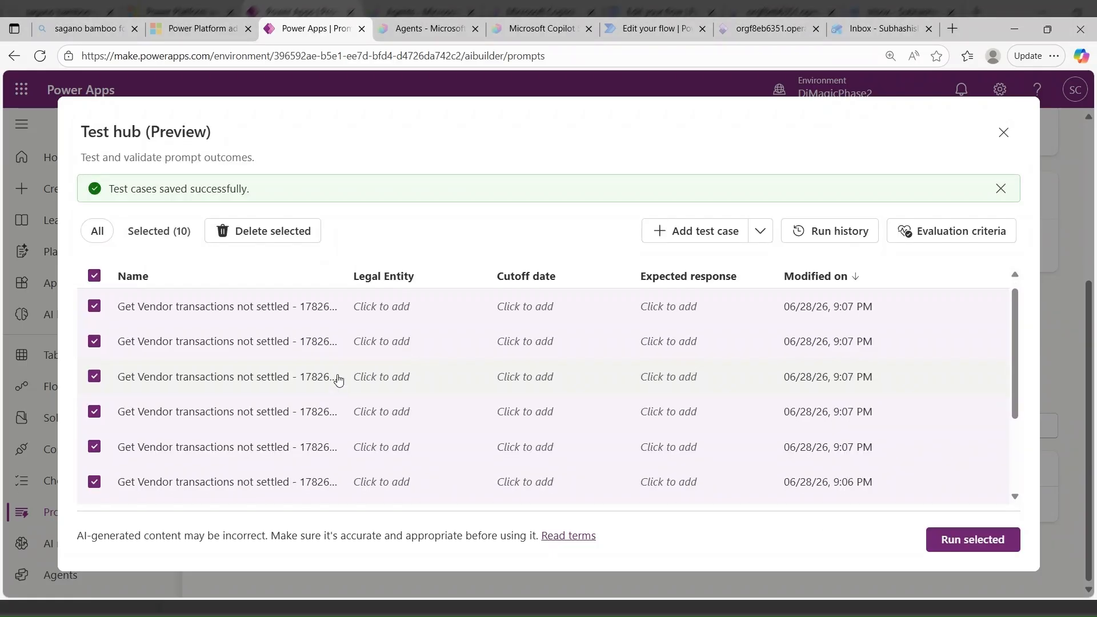
pyautogui.scroll(-3, 339, 381)
pyautogui.scroll(3, 339, 381)
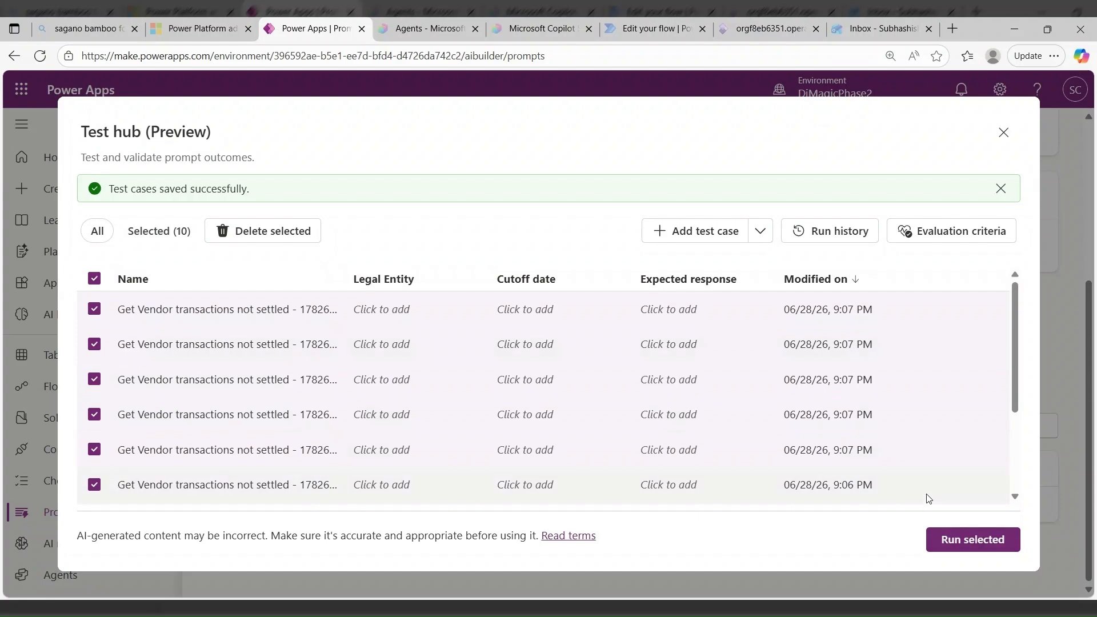
pyautogui.click(955, 540)
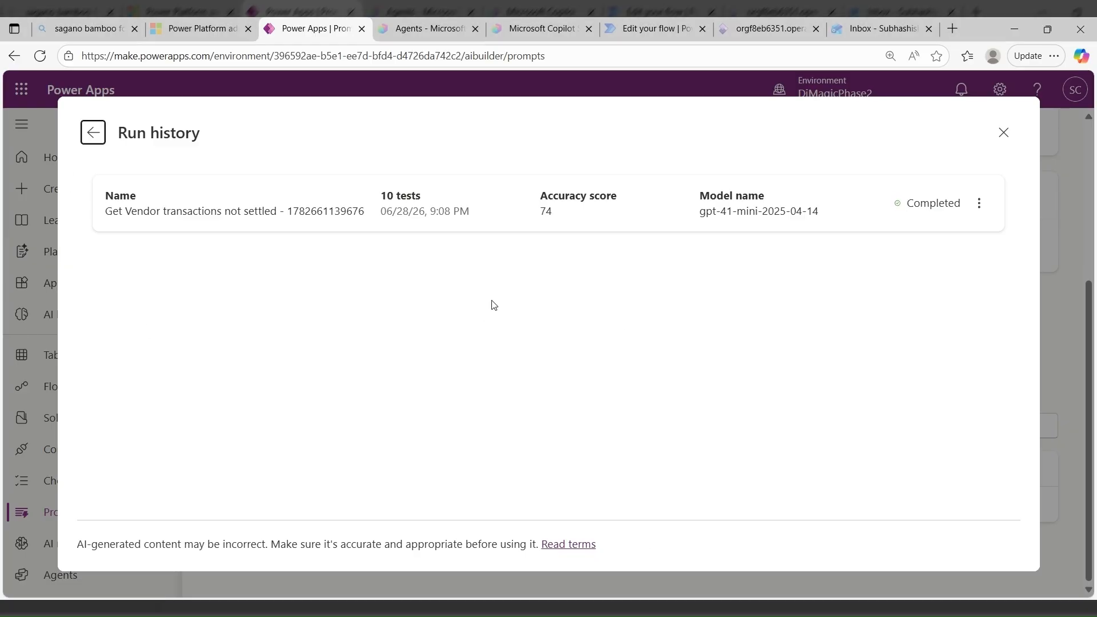
# - Open the completed Get Vendor transactions not settled run from the run history and review its evaluation summary and individual test results
pyautogui.moveTo(556, 214)
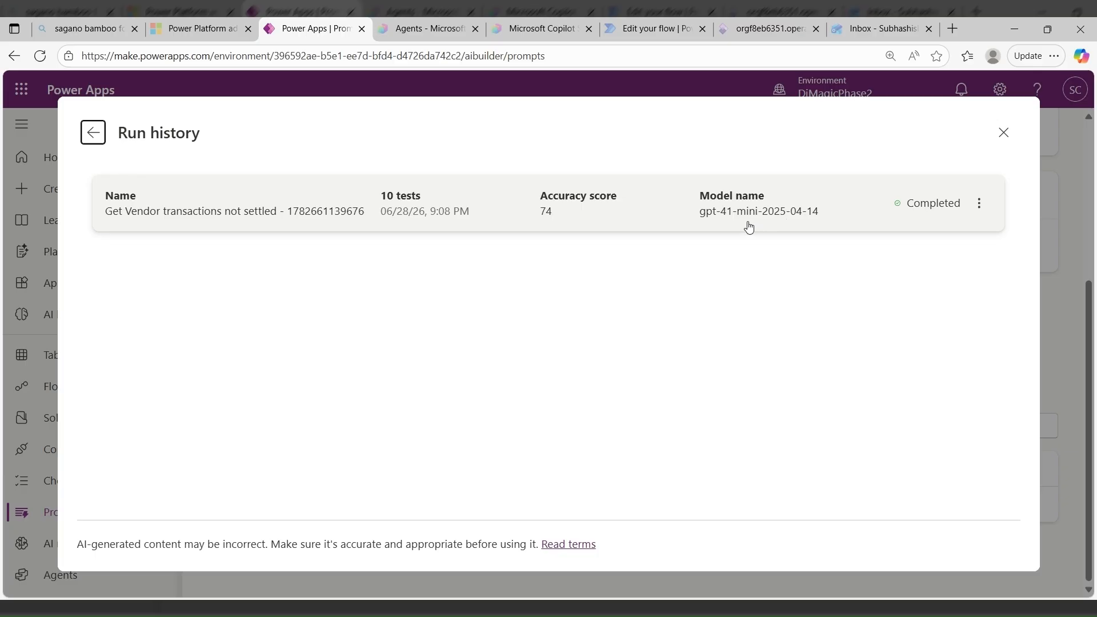
pyautogui.click(123, 214)
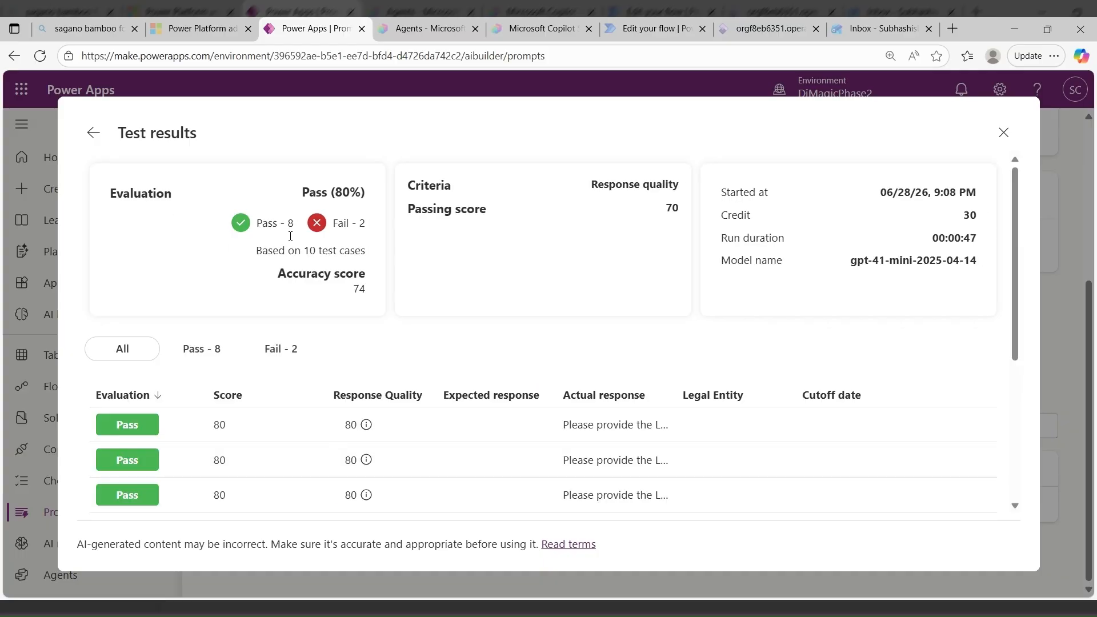
pyautogui.scroll(-3, 229, 418)
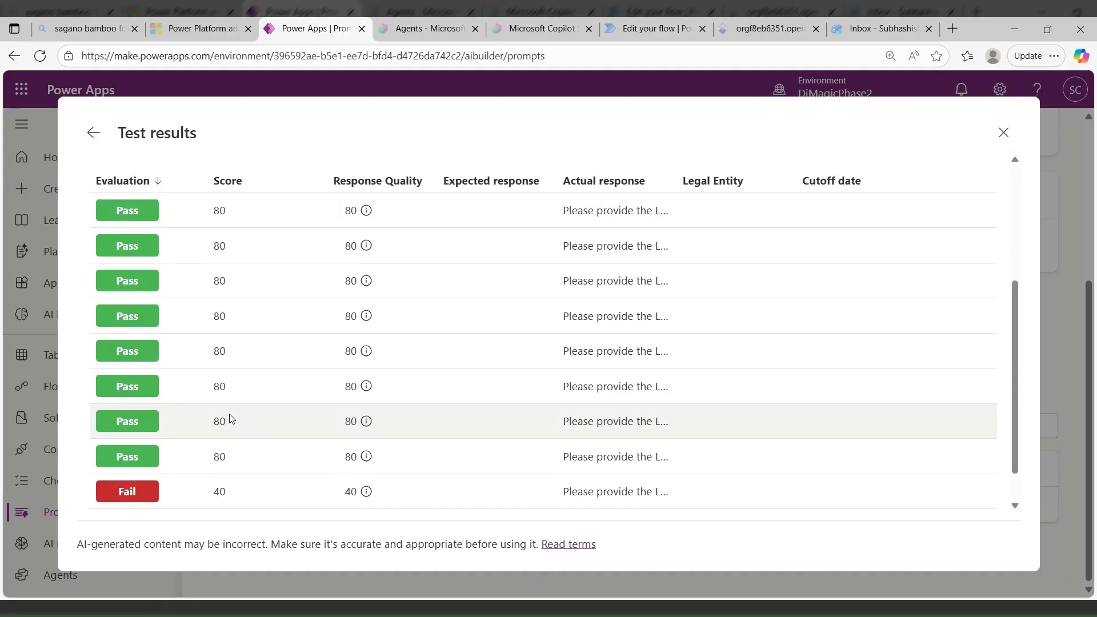